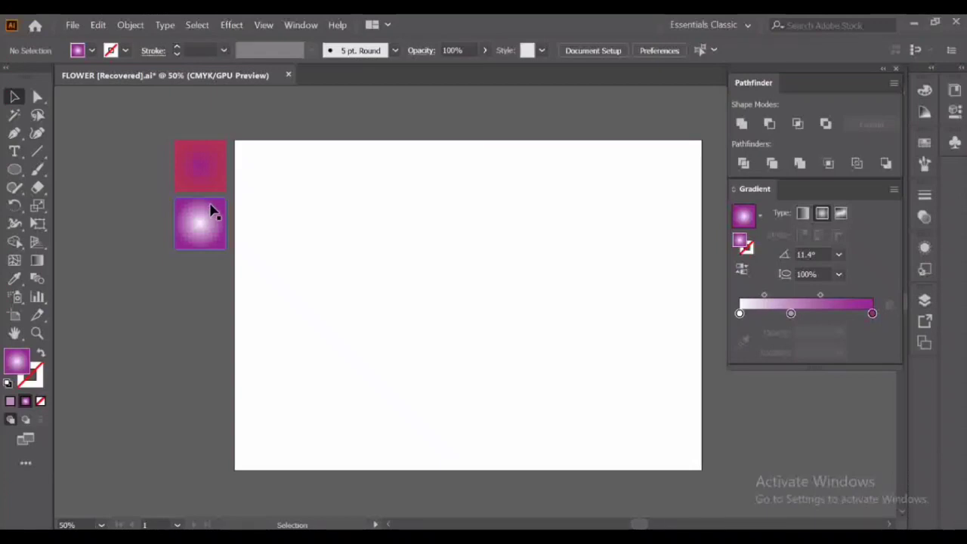
Reset to default colours and draw a circle from its centre with the Ellipse Tool
left_click(14, 170)
key("d")
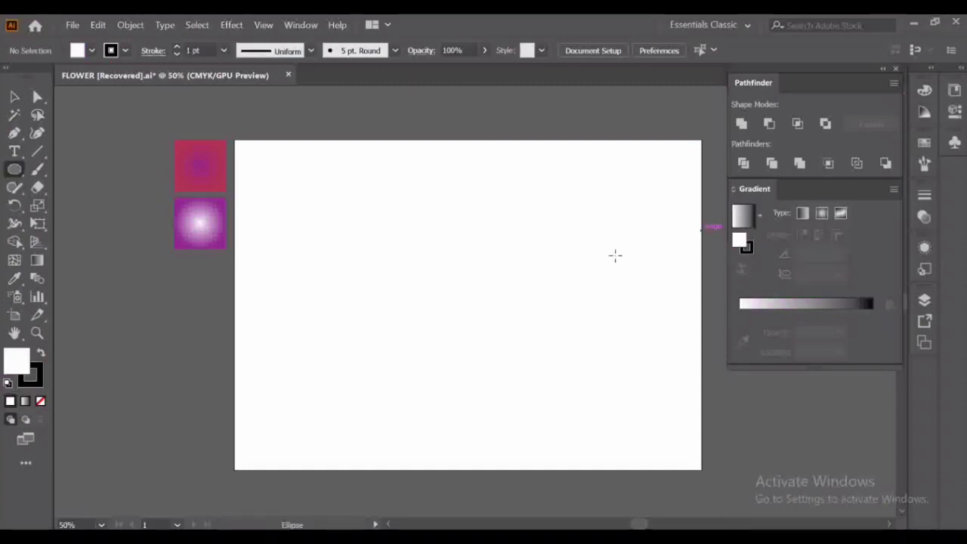
left_click_drag(504, 290, 580, 365)
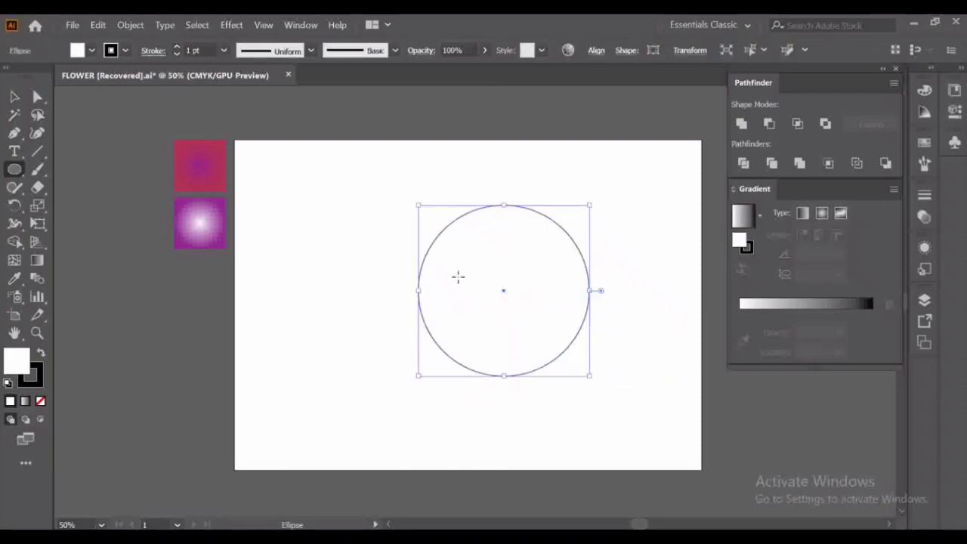
Centre the circle horizontally and vertically on the artboard and set its fill to None
left_click(596, 51)
left_click(469, 95)
left_click(566, 95)
left_click(16, 204)
key("slash")
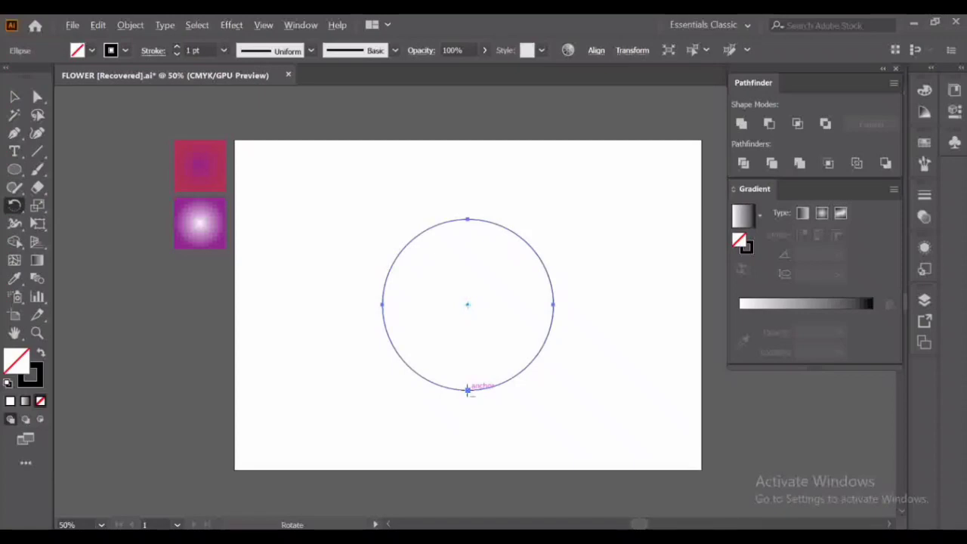
Copy the circle rotated 30° around its bottom point, then repeat with Ctrl+D to complete the ring
left_click(468, 390, "alt")
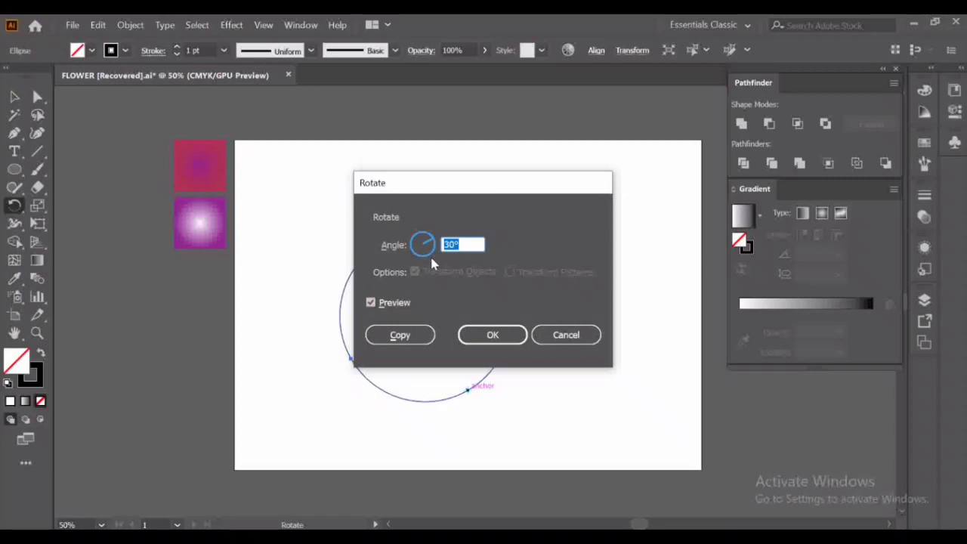
left_click(399, 335)
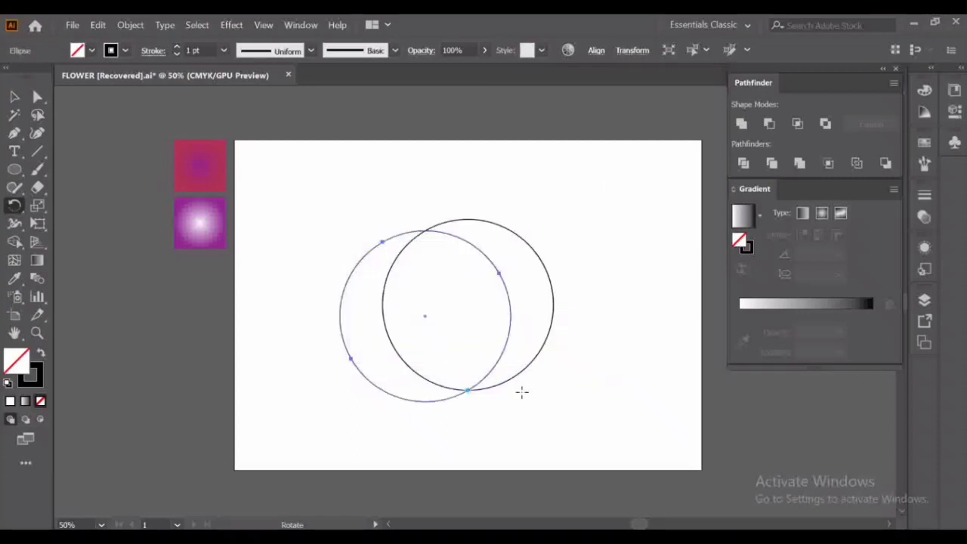
key("v")
key("ctrl+d")
key("ctrl+d")
key("ctrl+d")
key("ctrl+d")
key("ctrl+d")
key("ctrl+d")
key("ctrl+d")
key("ctrl+d")
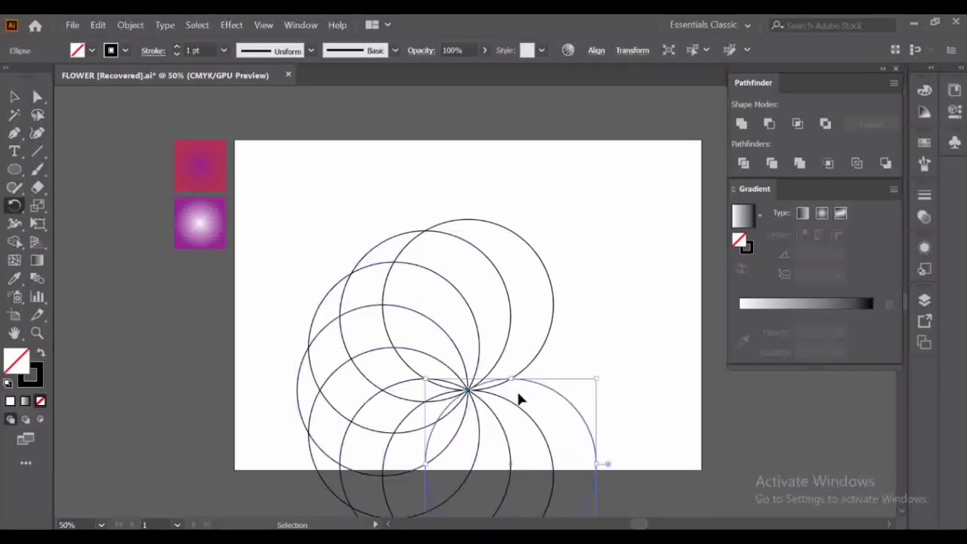
key("ctrl+d")
key("ctrl+d")
Marquee-select all the circles and move the ring upward
key("r")
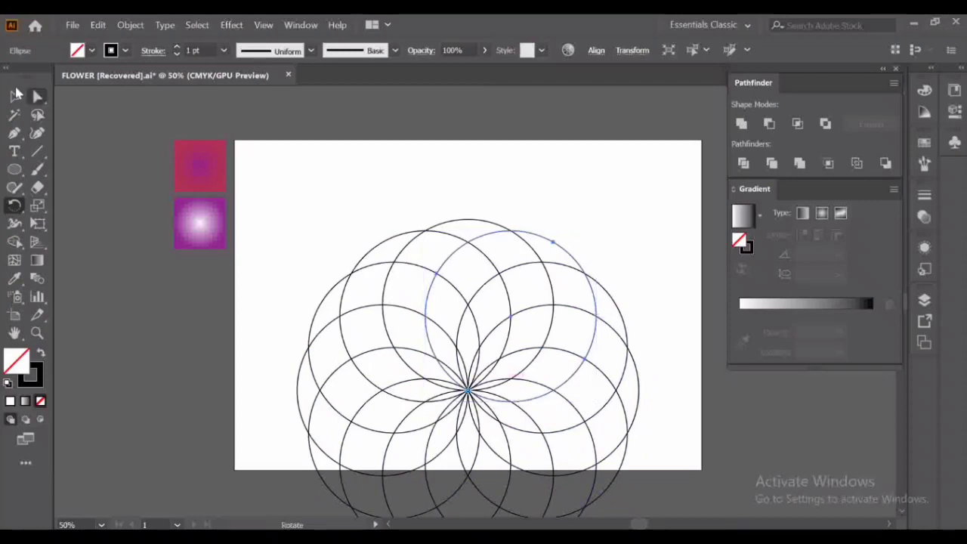
left_click(13, 99)
scroll(353, 209, "down", 4)
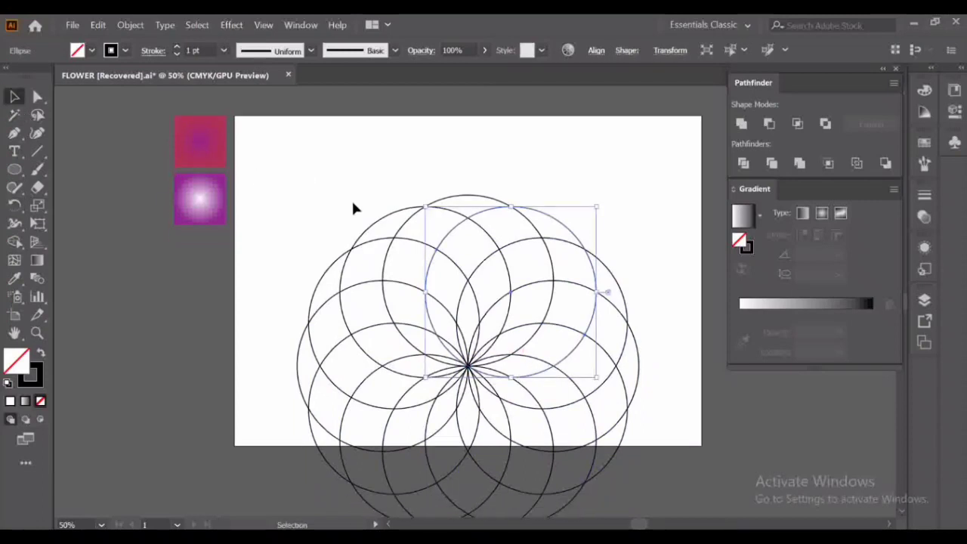
left_click_drag(295, 146, 668, 479)
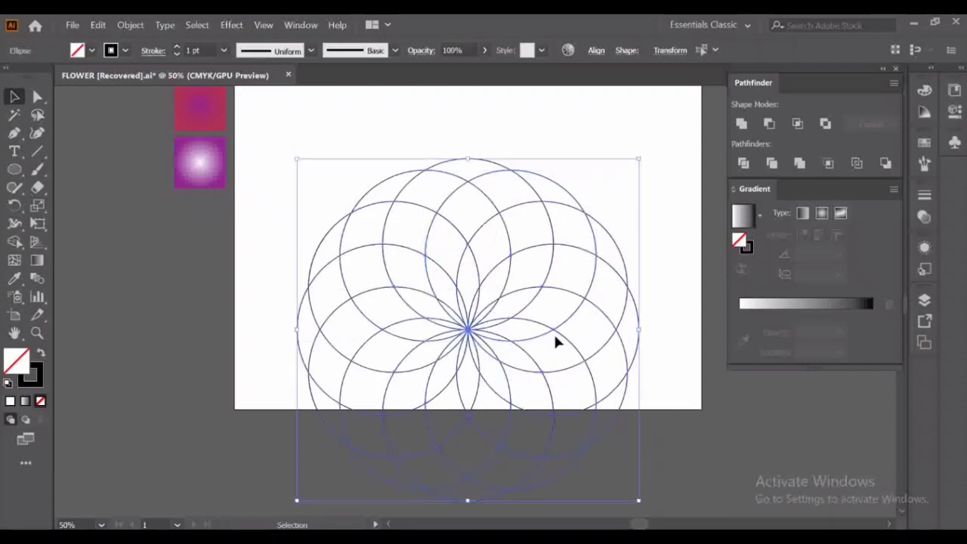
left_click_drag(504, 325, 508, 203)
Scale the ring down to fit, nudge it into place on the artboard, and zoom in
scroll(531, 220, "up", 4)
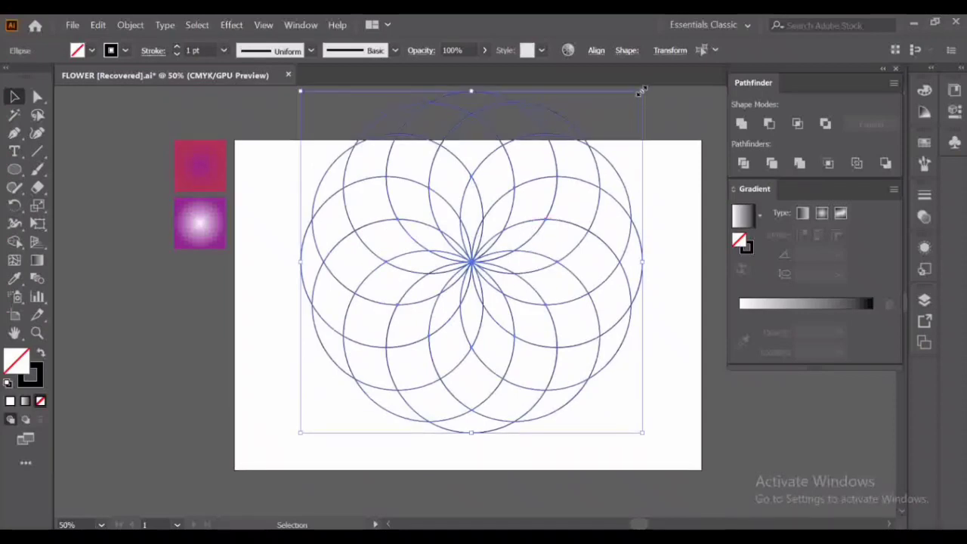
left_click_drag(641, 90, 595, 141)
left_click_drag(520, 246, 520, 272)
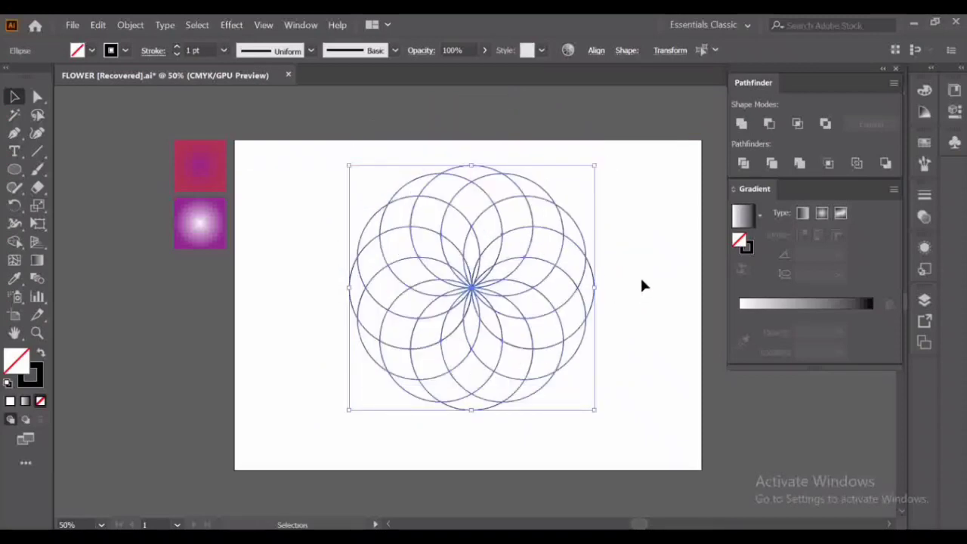
key("ctrl+plus")
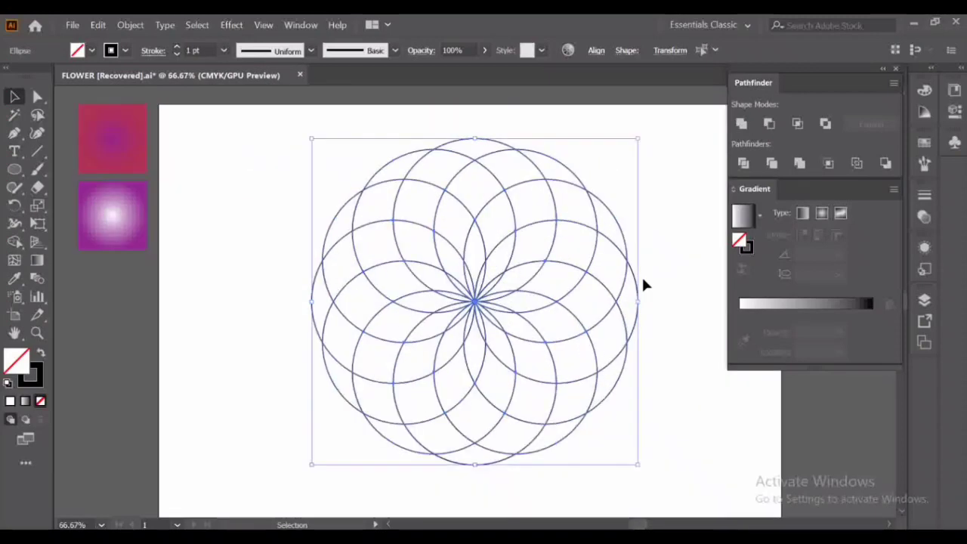
scroll(661, 324, "down", 1)
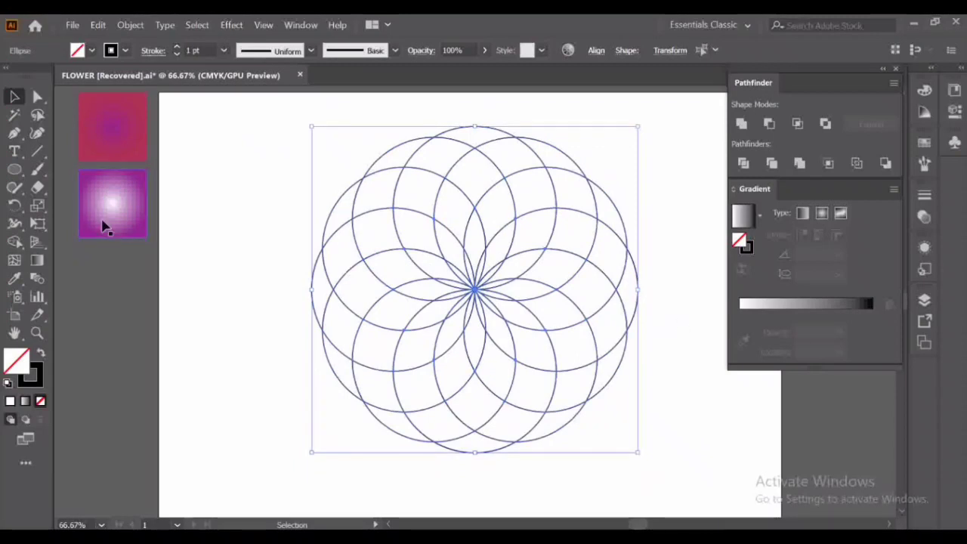
Delete the outer overlapping regions with the Shape Builder Tool, leaving pointed petal outlines
left_click(14, 242)
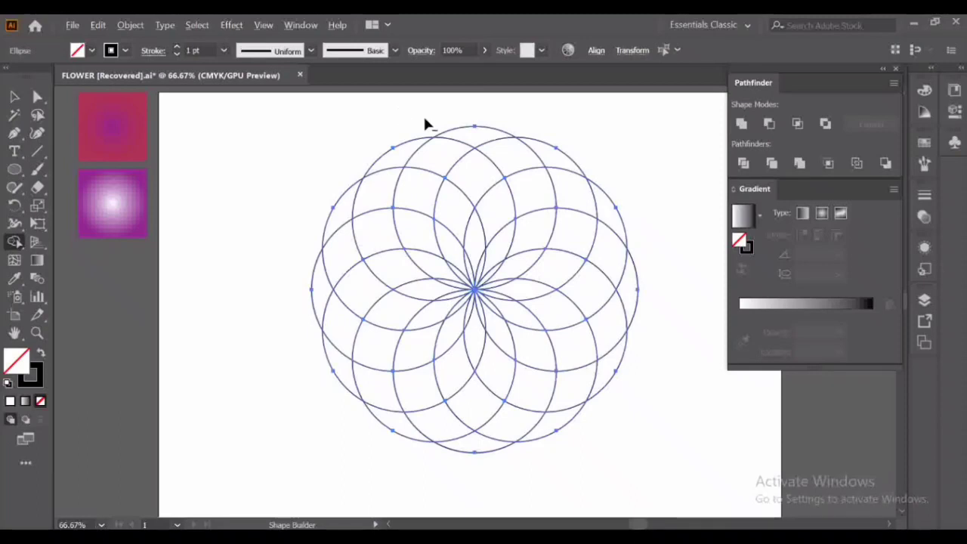
mouse_move(429, 140)
left_mouse_down()
mouse_move(483, 146)
mouse_move(480, 161)
mouse_move(543, 157)
mouse_move(537, 183)
mouse_move(582, 202)
mouse_move(623, 273)
mouse_move(606, 293)
mouse_move(611, 363)
mouse_move(575, 392)
mouse_move(553, 429)
mouse_move(499, 439)
mouse_move(343, 372)
mouse_move(345, 337)
mouse_move(311, 299)
mouse_move(335, 215)
mouse_move(395, 159)
mouse_move(437, 166)
left_mouse_up()
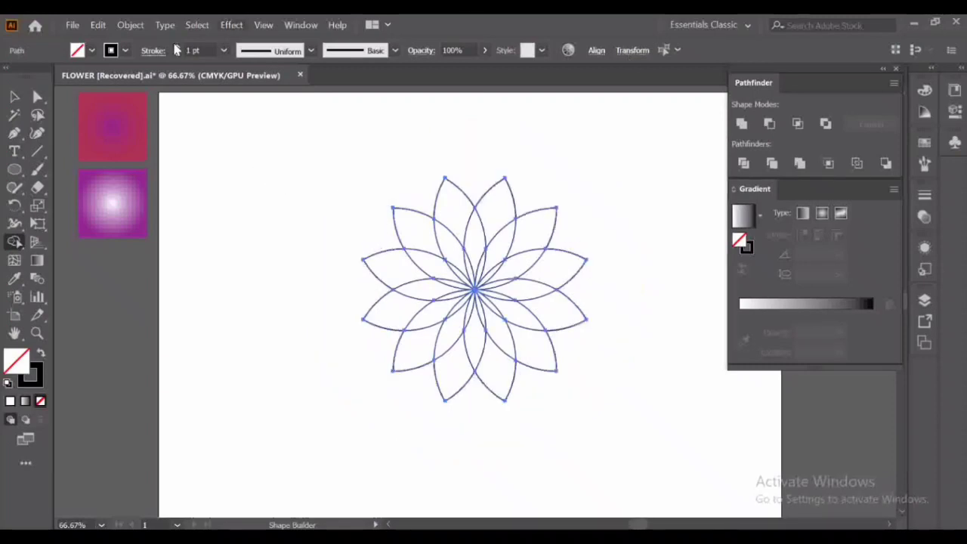
Scale the flower up from its centre and merge the petal pieces into whole petals
left_click(13, 97)
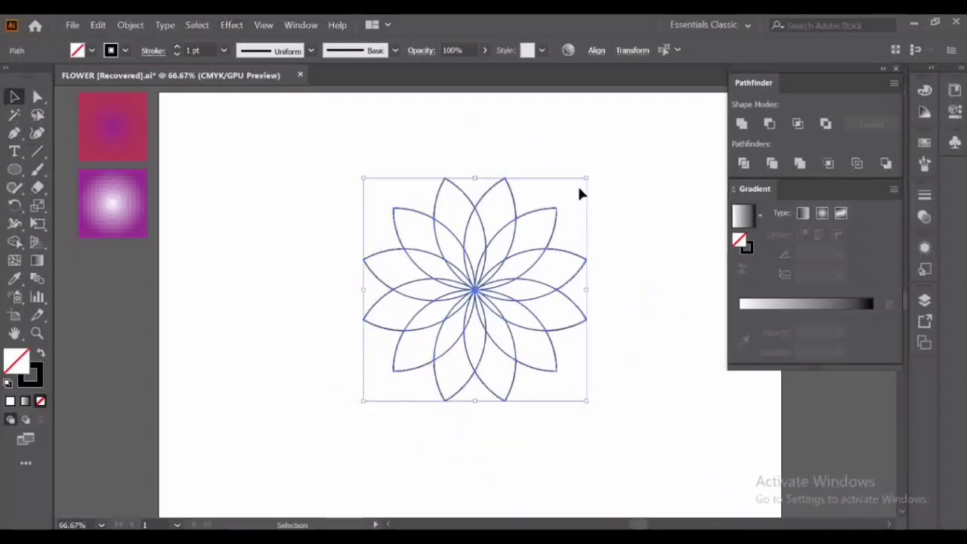
left_click_drag(587, 176, 626, 138)
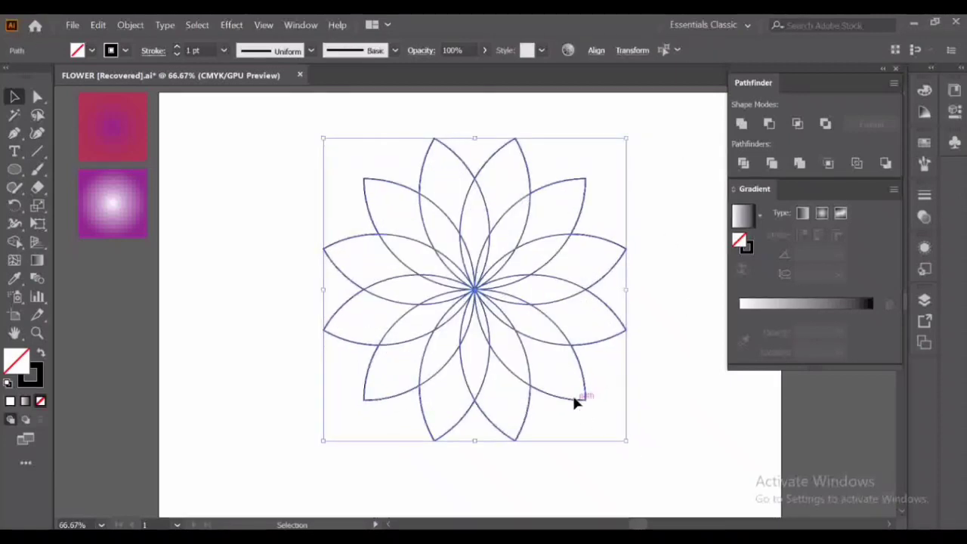
left_click(15, 242)
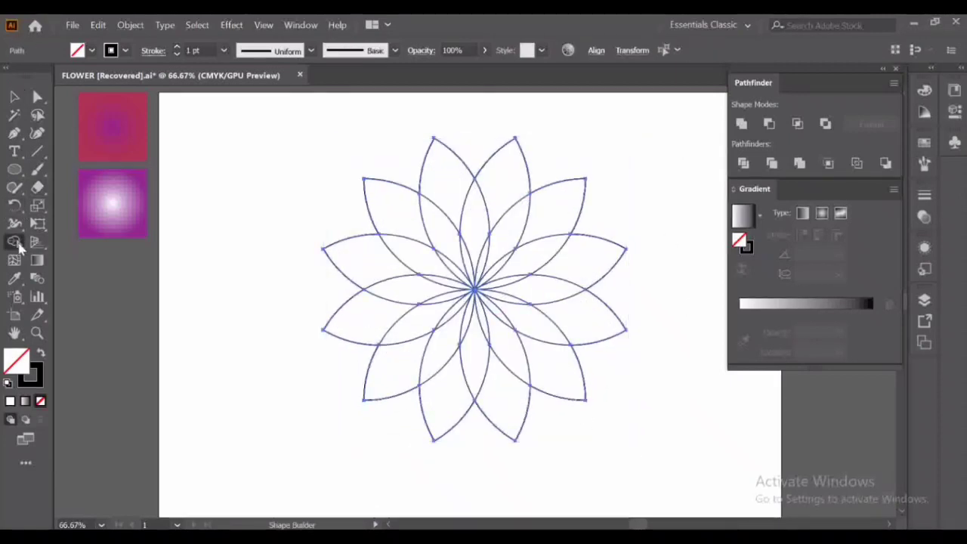
mouse_move(390, 219)
left_mouse_down()
mouse_move(465, 175)
mouse_move(618, 251)
mouse_move(602, 279)
mouse_move(601, 378)
mouse_move(551, 418)
mouse_move(424, 432)
mouse_move(385, 406)
mouse_move(356, 352)
mouse_move(340, 277)
mouse_move(350, 205)
mouse_move(392, 219)
left_mouse_up()
Select all twelve petals and group them with Ctrl+G
key("v")
left_click(567, 193)
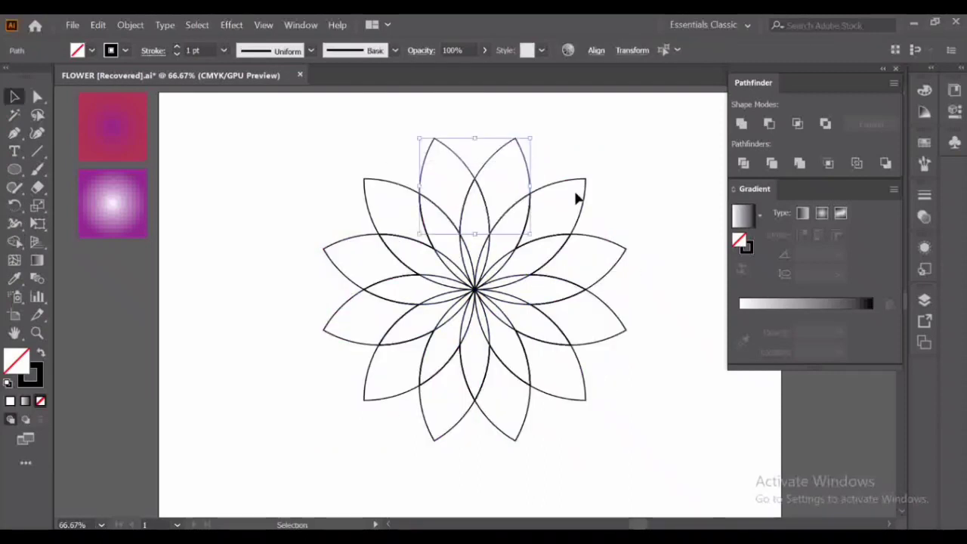
left_click(604, 249, "shift")
left_click(615, 317, "shift")
left_click(585, 384, "shift")
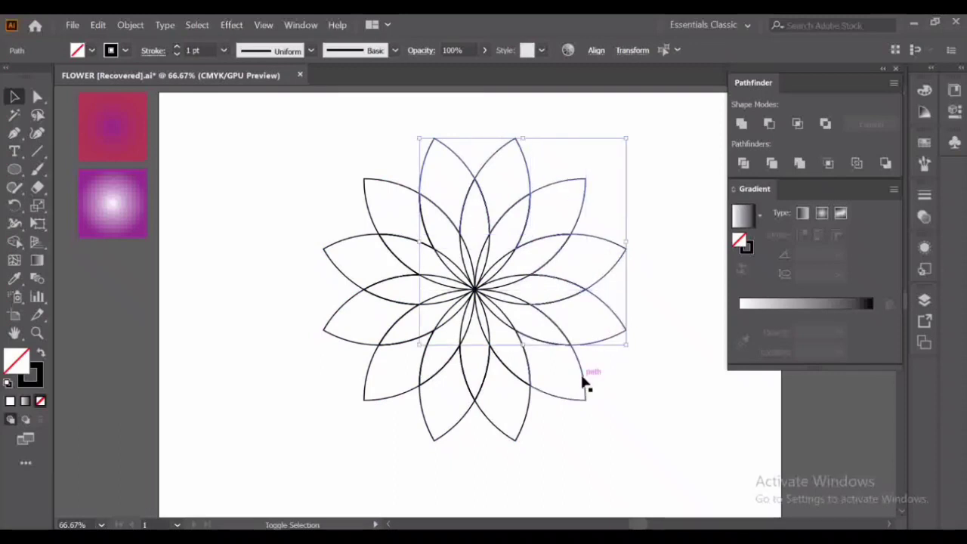
left_click(527, 418, "shift")
left_click(447, 415, "shift")
left_click(387, 390, "shift")
left_click(337, 344, "shift")
left_click(345, 292, "shift")
left_click(384, 216, "shift")
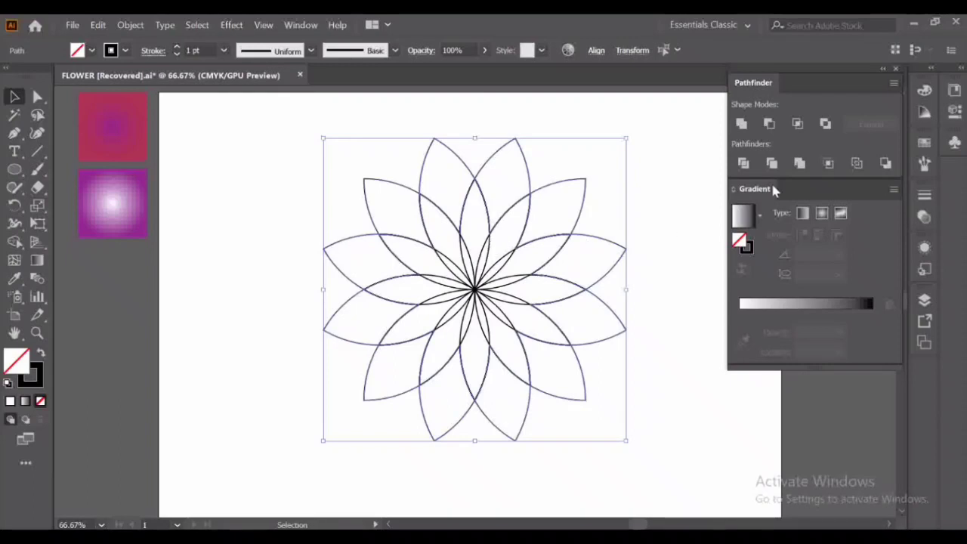
key("ctrl+g")
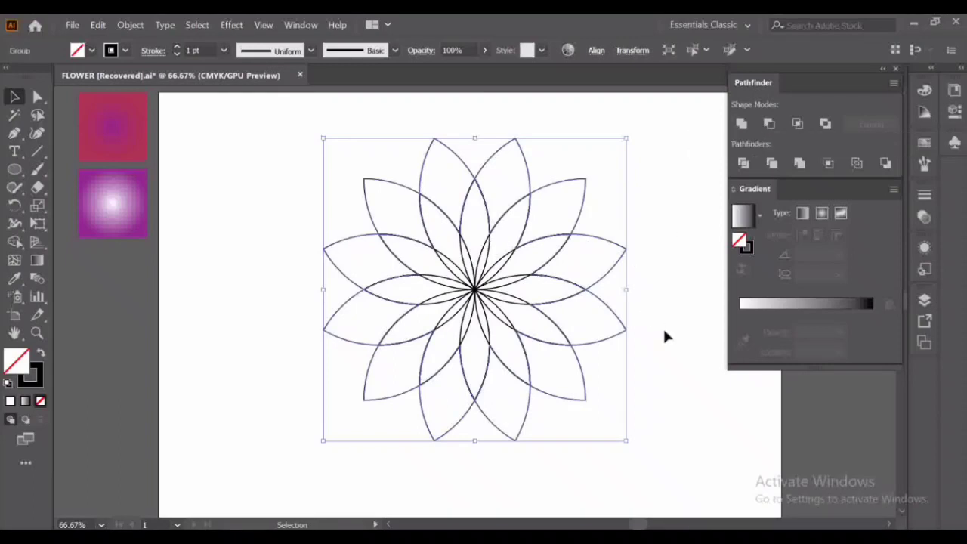
left_click(390, 194)
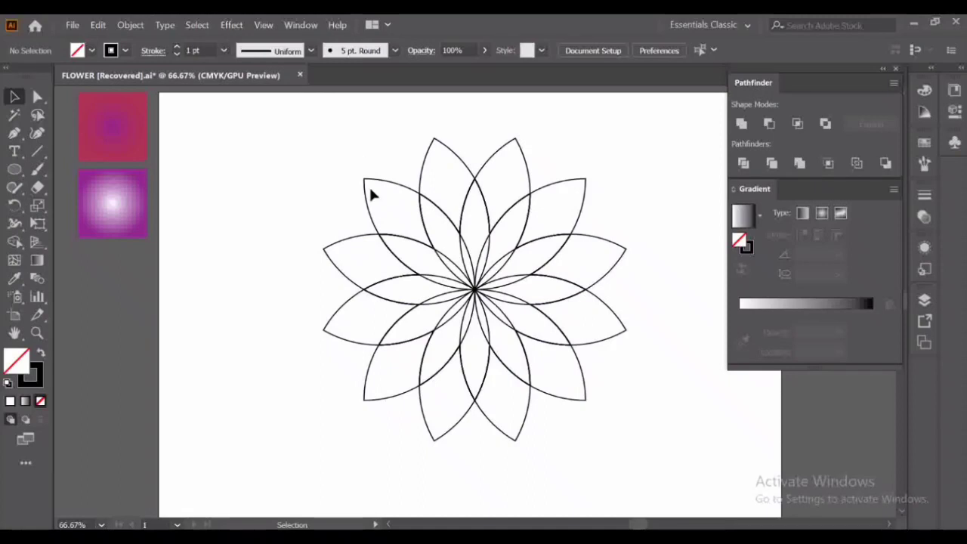
left_click(365, 198)
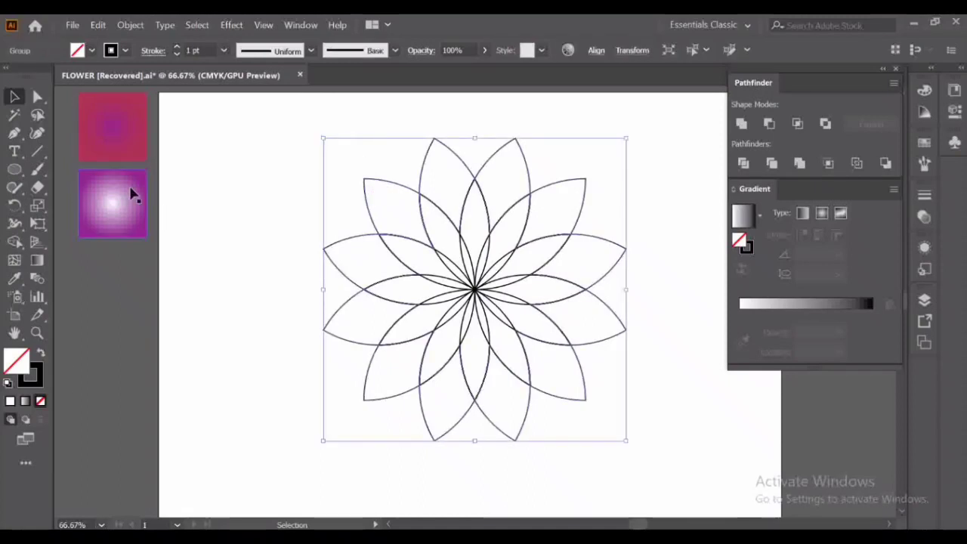
Sample the purple radial gradient onto the petals and shift its midpoint toward the darker end
key("i")
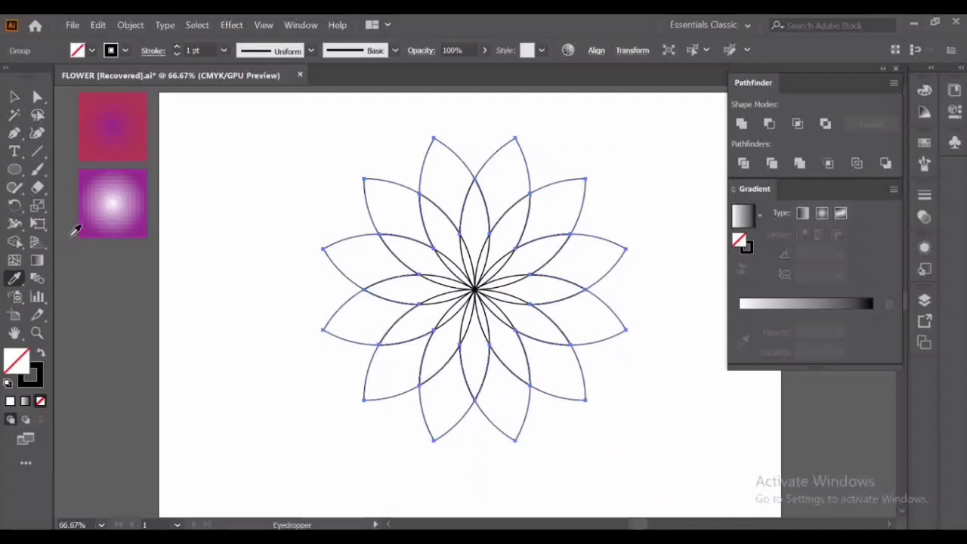
left_click(108, 210)
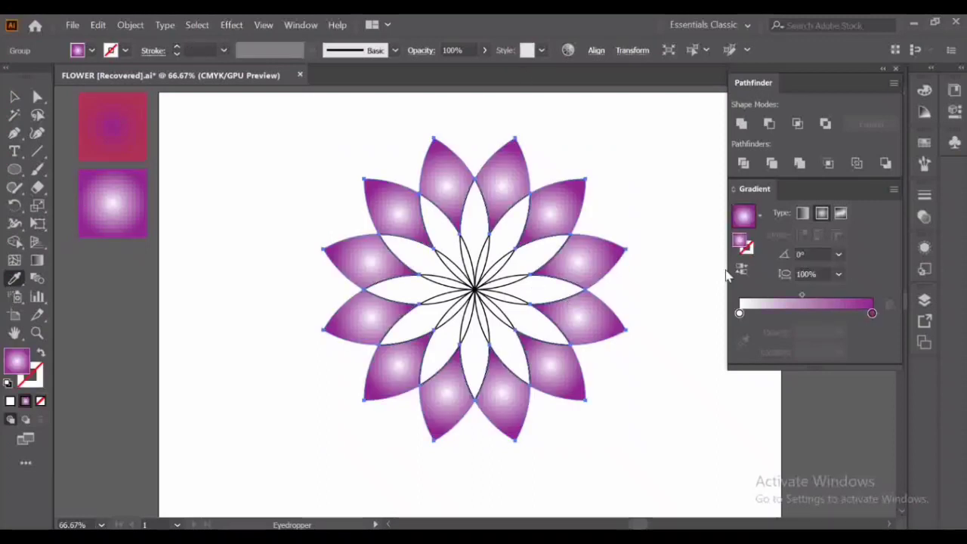
left_click(801, 297)
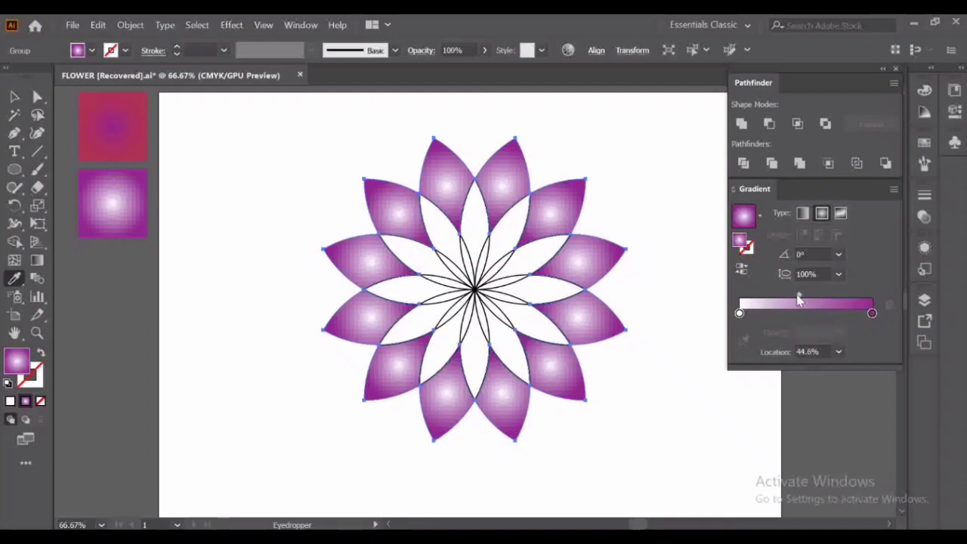
left_click_drag(800, 295, 805, 298)
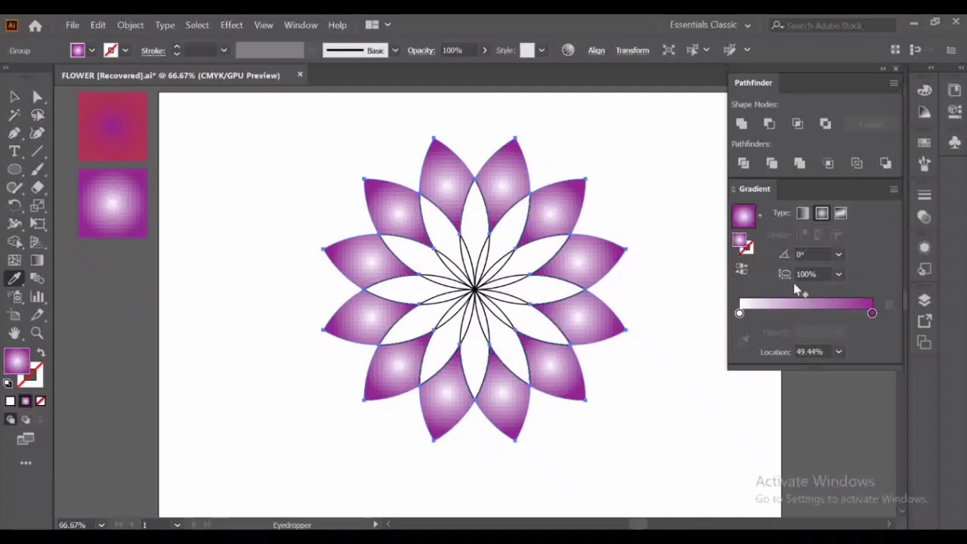
left_click(15, 96)
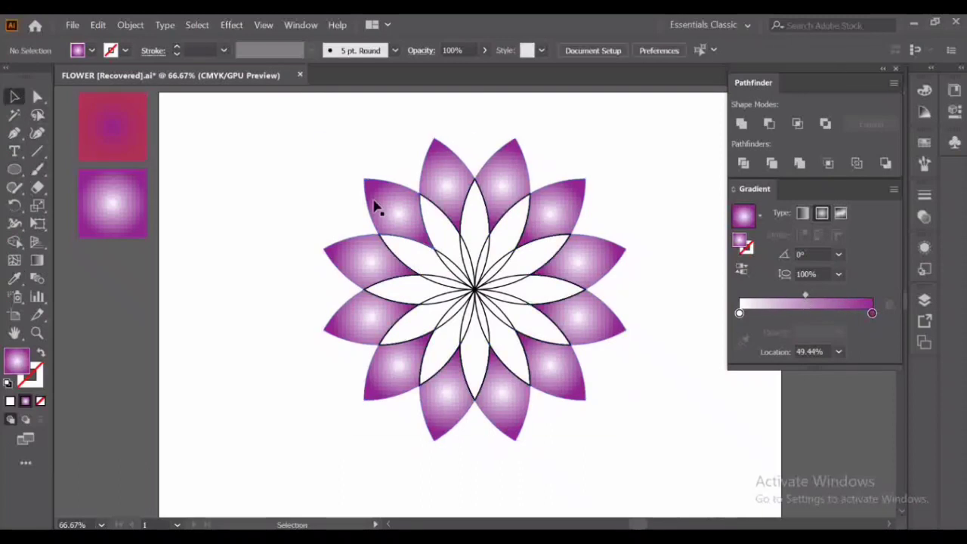
left_click(374, 206)
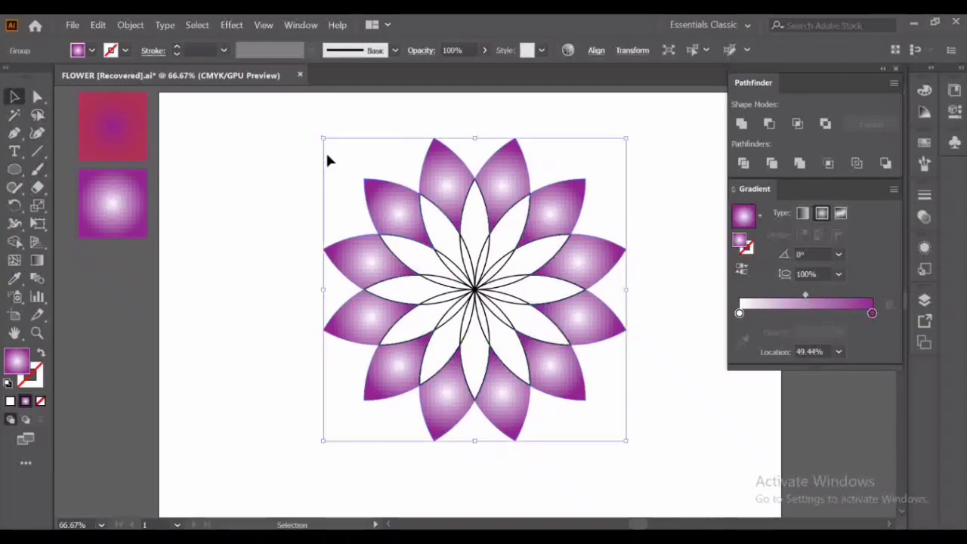
Select all petal paths and merge the middle ring regions with Shape Builder
key("a")
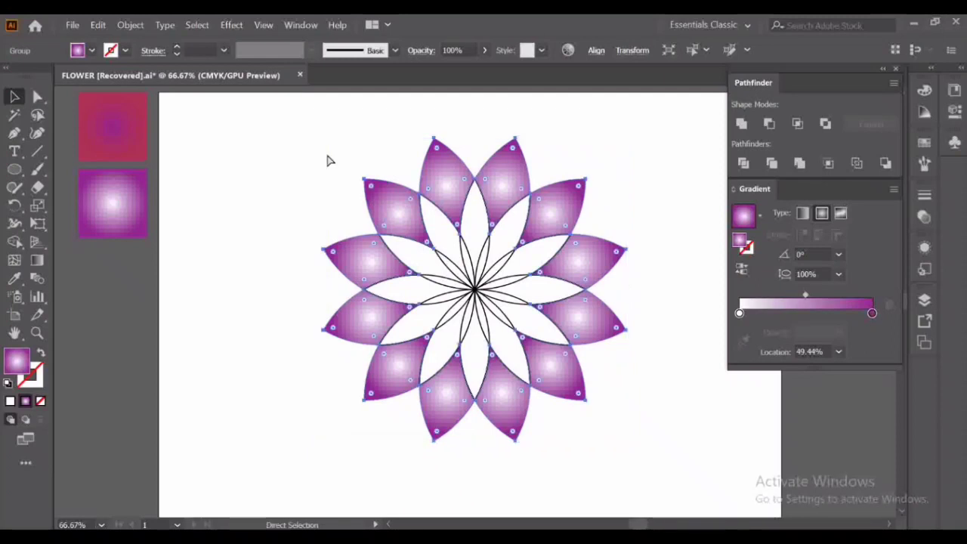
left_click(330, 160)
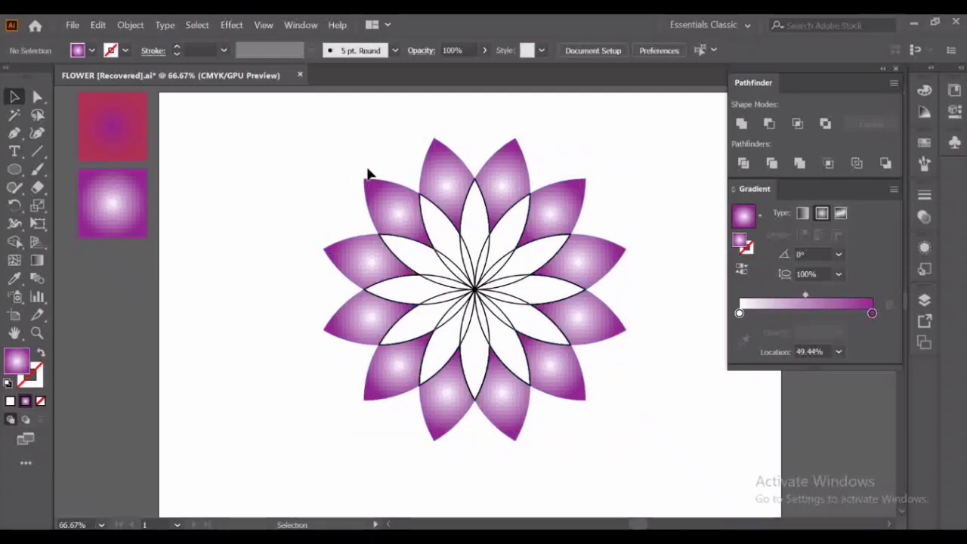
left_click(15, 96)
left_click_drag(342, 161, 608, 405)
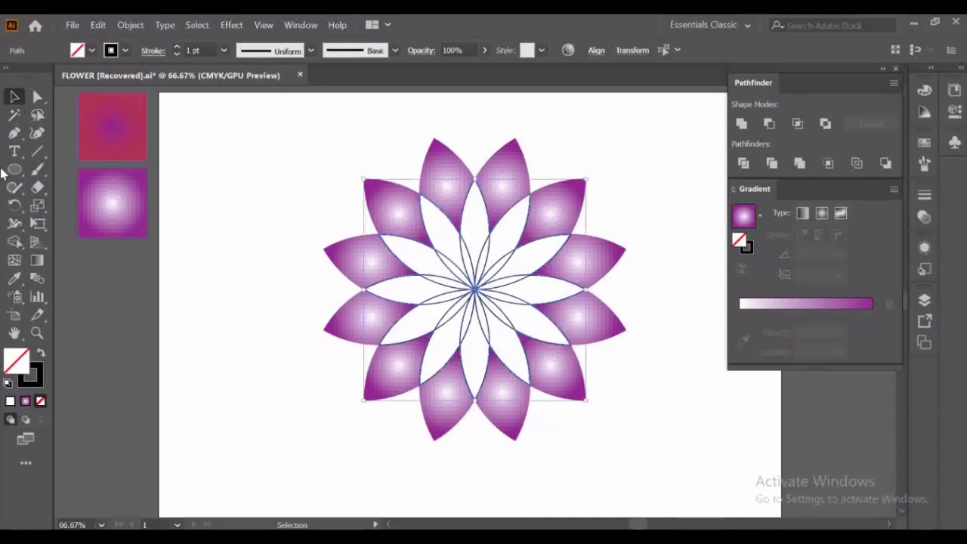
left_click(15, 241)
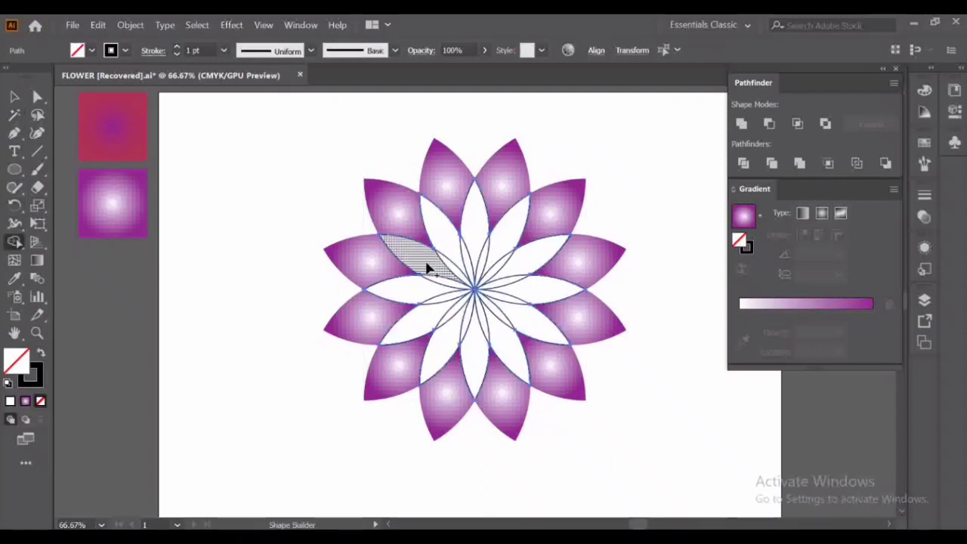
mouse_move(411, 259)
left_mouse_down()
mouse_move(404, 218)
mouse_move(430, 207)
mouse_move(514, 224)
mouse_move(552, 247)
left_mouse_up()
mouse_move(574, 290)
left_mouse_down()
mouse_move(565, 318)
mouse_move(532, 347)
mouse_move(484, 368)
mouse_move(450, 368)
mouse_move(417, 351)
mouse_move(394, 317)
mouse_move(383, 272)
mouse_move(402, 253)
left_mouse_up()
Select all the merged middle petal pieces around the flower and group them
left_click(14, 96)
left_click(466, 203)
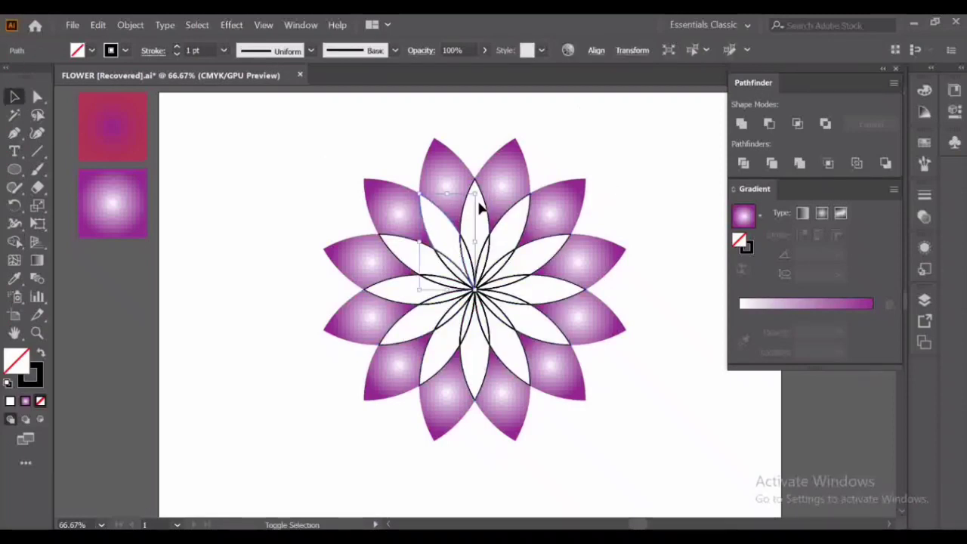
left_click(483, 211, "shift")
left_click(522, 222, "shift")
left_click(553, 249, "shift")
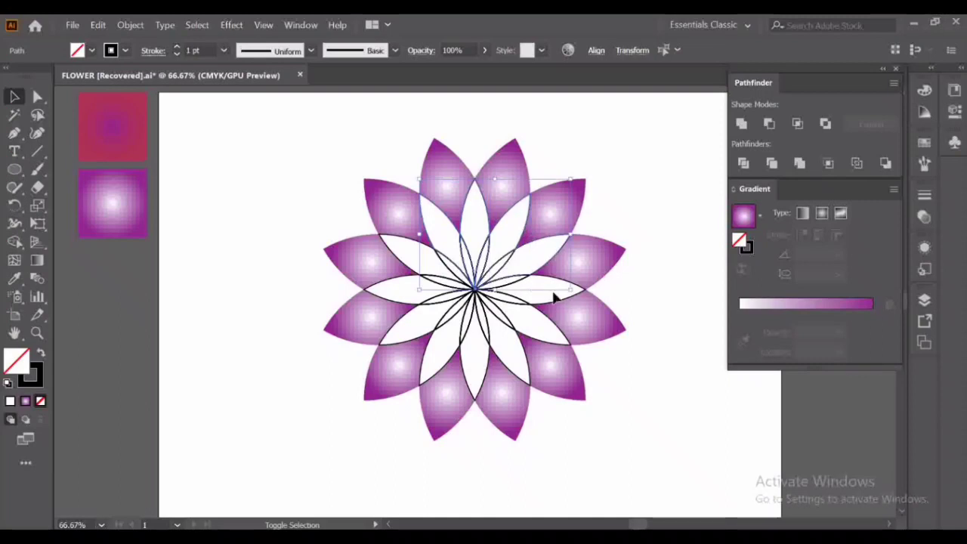
left_click(555, 299, "shift")
left_click(562, 335, "shift")
left_click(514, 374, "shift")
left_click(476, 377, "shift")
left_click(437, 365, "shift")
left_click(403, 338, "shift")
left_click(391, 281, "shift")
left_click(409, 250, "shift")
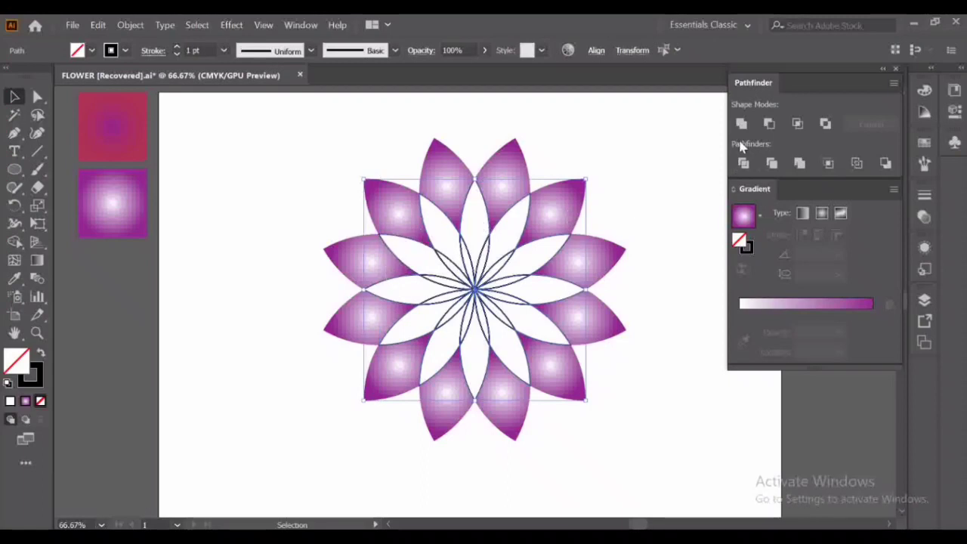
key("ctrl+g")
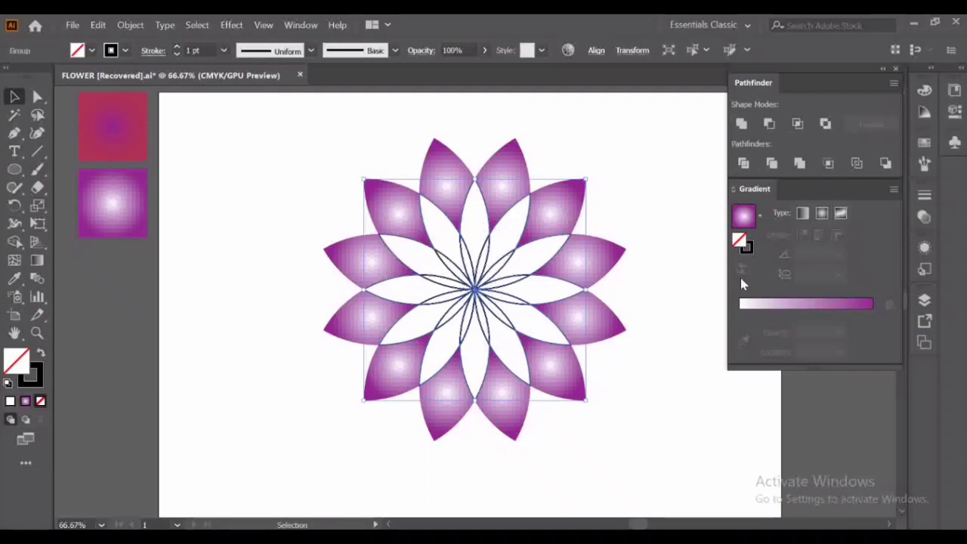
Fill the middle petal group with the purple radial gradient and remove its outline
left_click(744, 223)
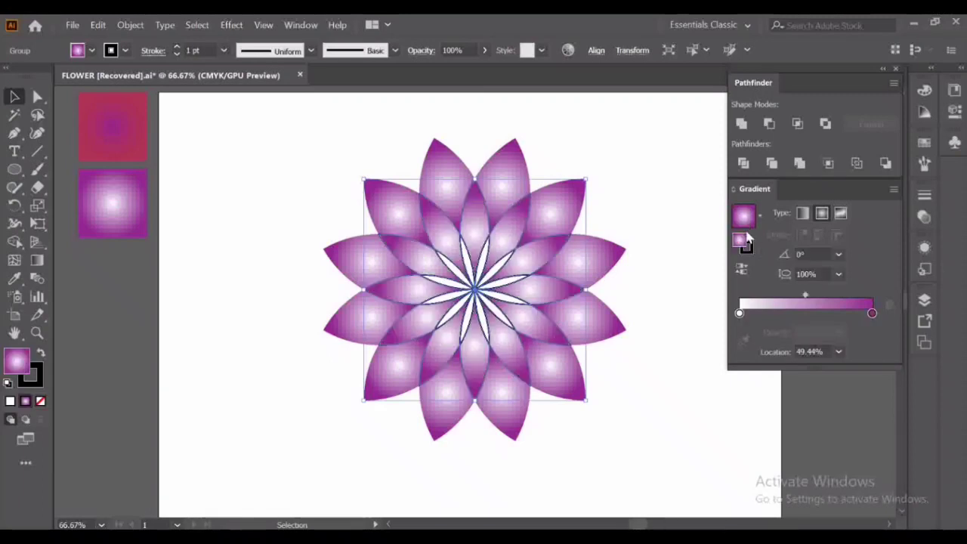
left_click(665, 319)
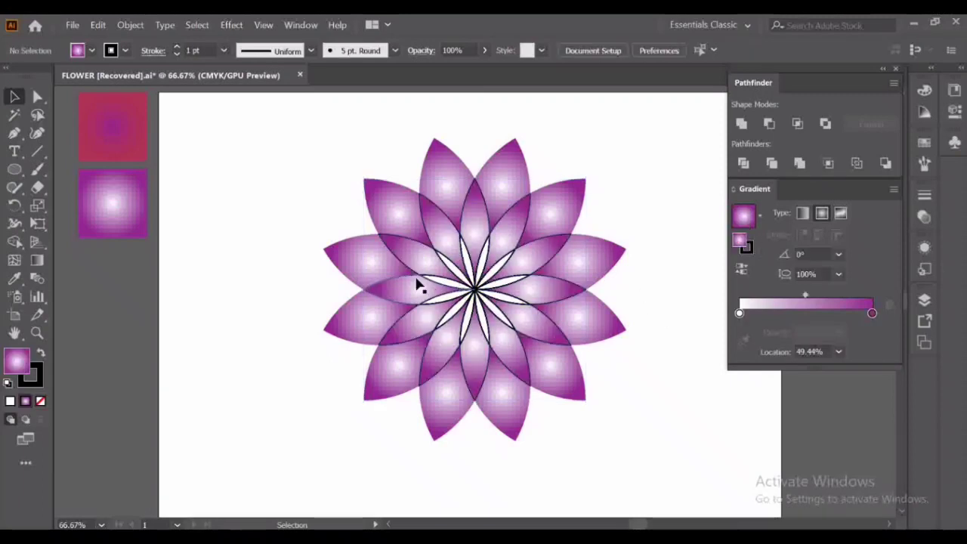
left_click(412, 280)
left_click(32, 381)
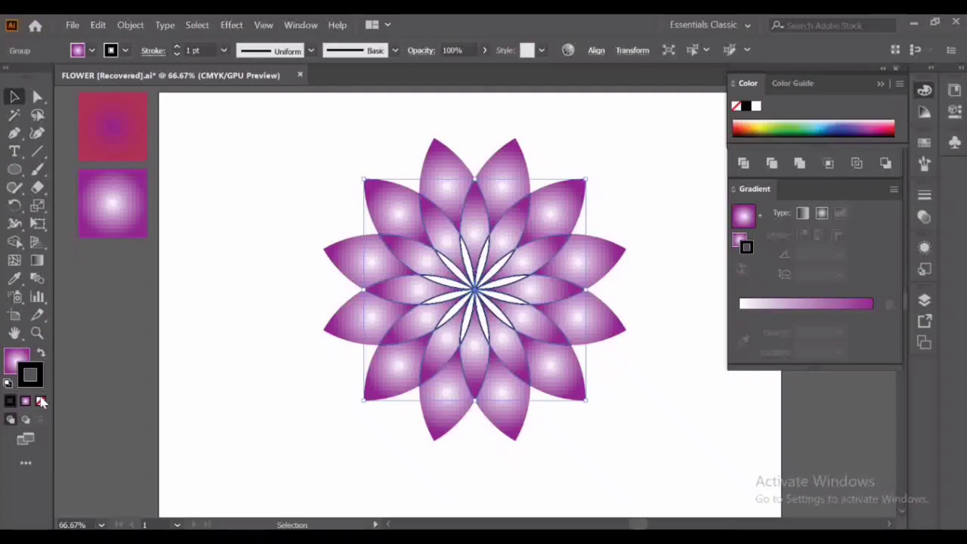
left_click(40, 402)
left_click(302, 370)
left_click(439, 232)
key("ctrl+shift+a")
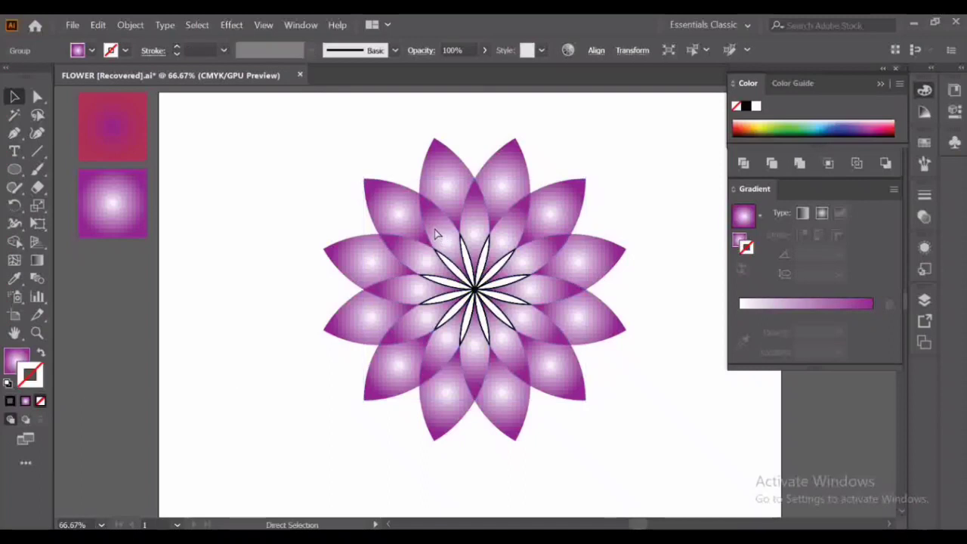
Zoom in on the centre, merge the inner petal regions, and group them
key("a")
left_click(469, 264)
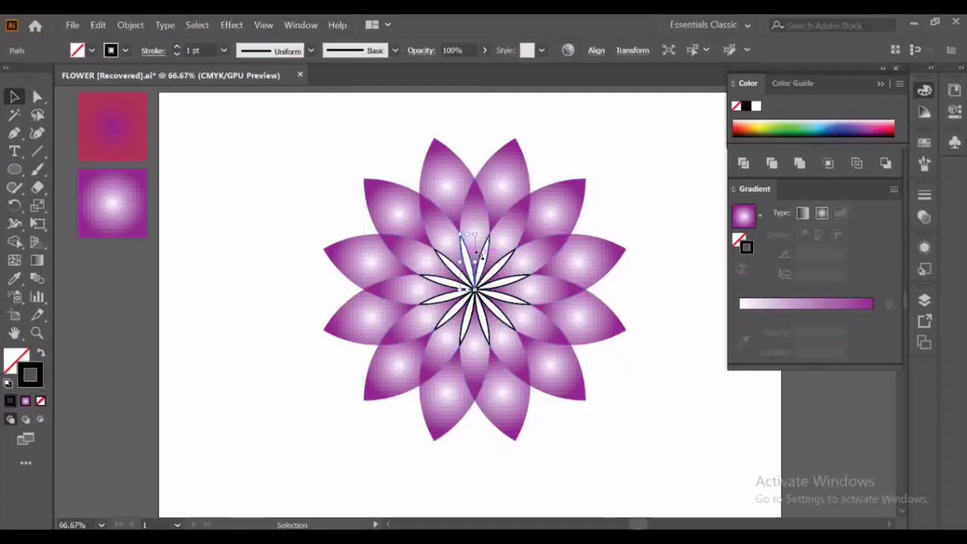
key("ctrl+=")
key("ctrl+=")
key("v")
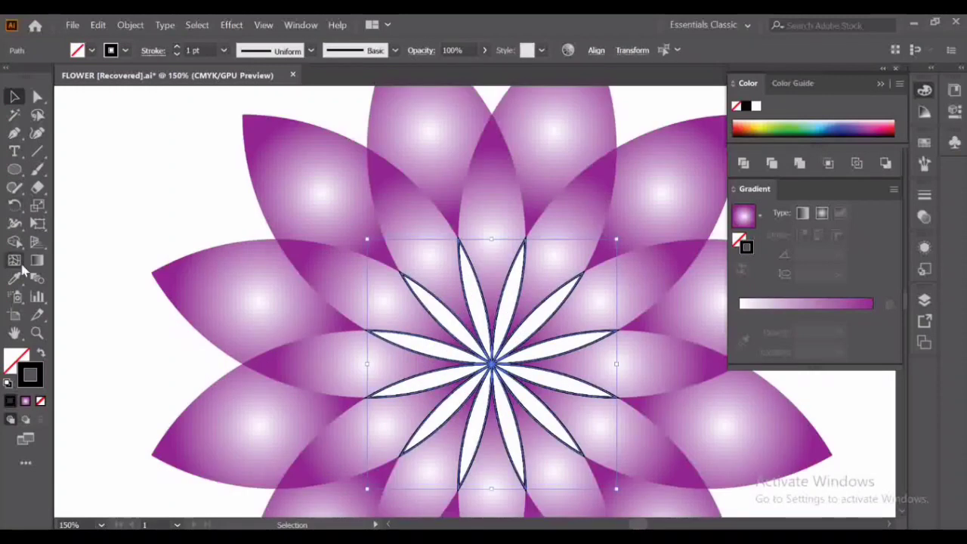
left_click(15, 241)
mouse_move(446, 330)
left_mouse_down()
mouse_move(446, 310)
mouse_move(590, 343)
mouse_move(540, 411)
mouse_move(408, 346)
left_mouse_up()
key("v")
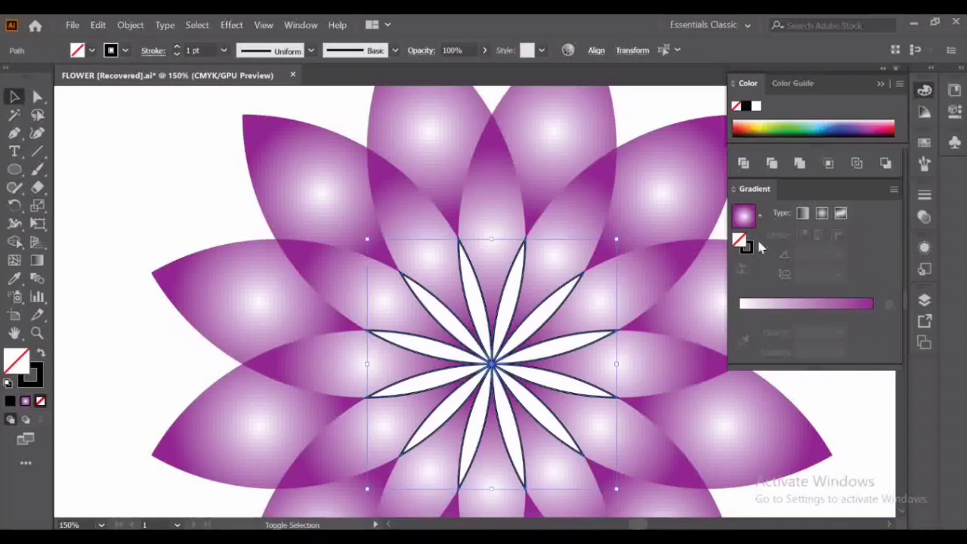
key("ctrl+shift+F9")
key("ctrl+g")
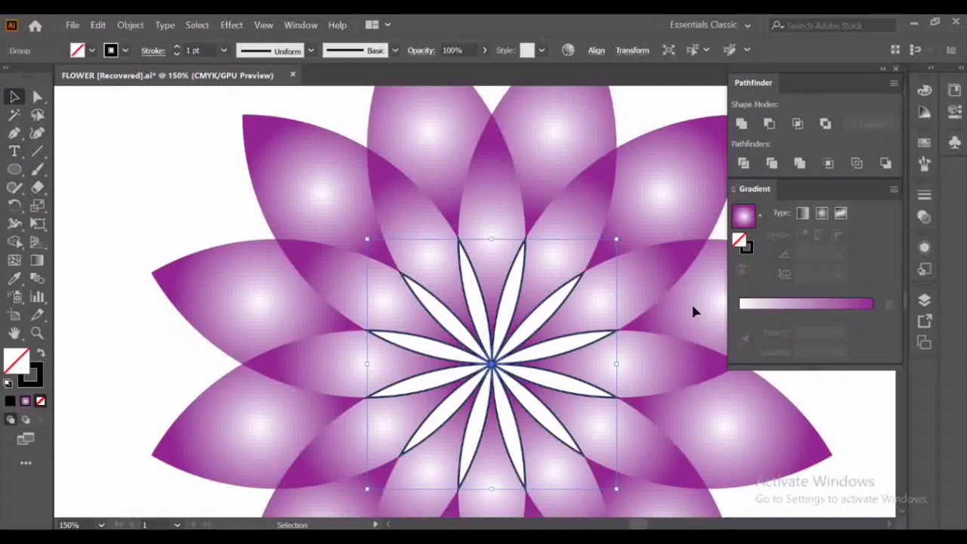
Fill the inner petals with the purple radial gradient and set their stroke to None
left_click(743, 217)
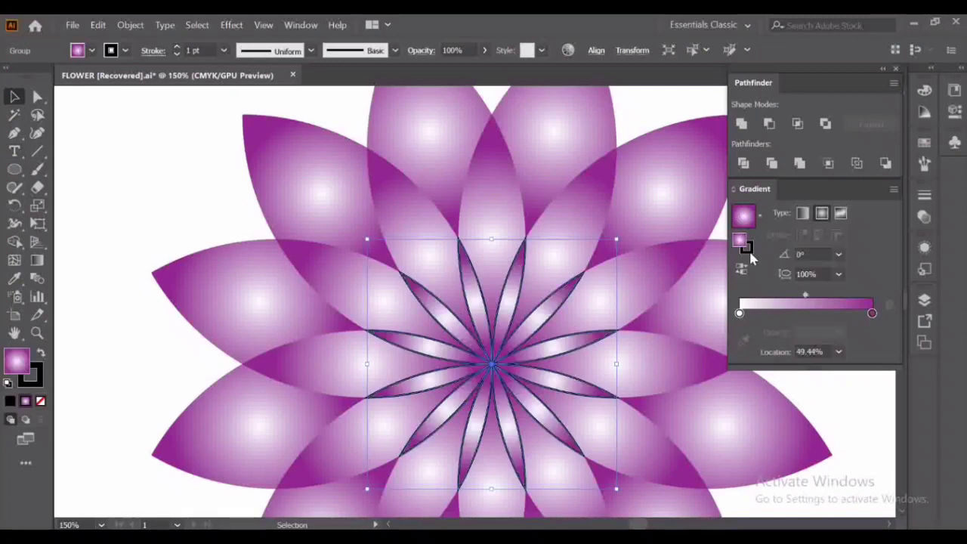
left_click(747, 249)
left_click(41, 402)
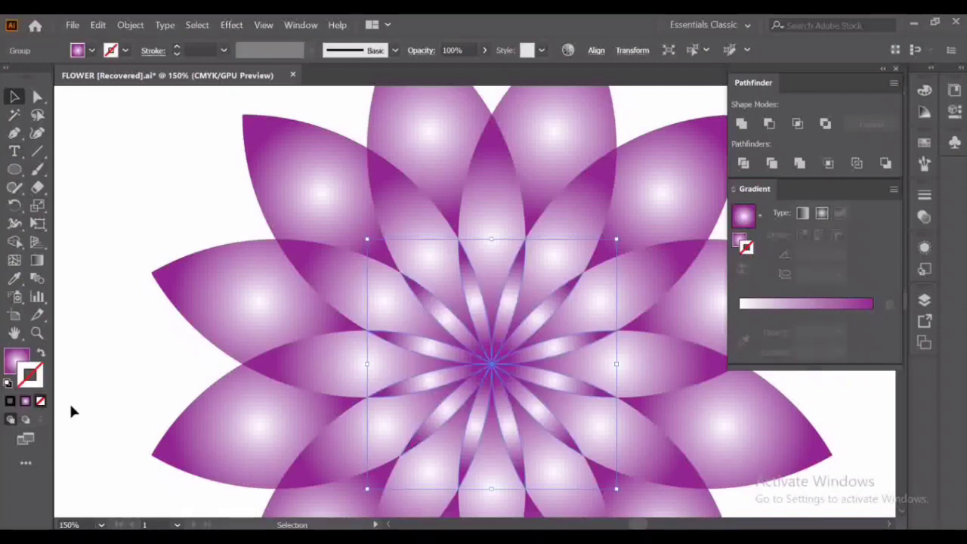
left_click(162, 171)
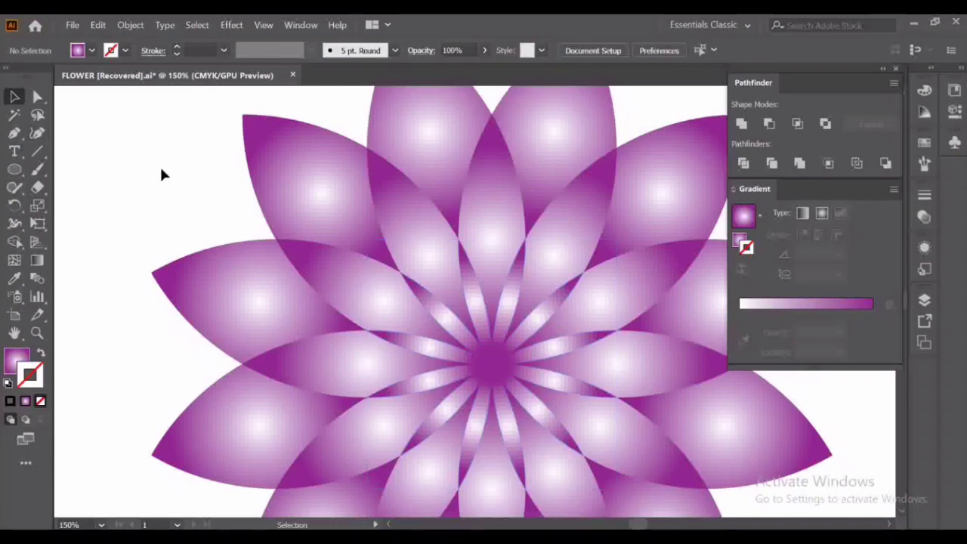
View the artboard at 100% and select the whole flower group
key("ctrl+0")
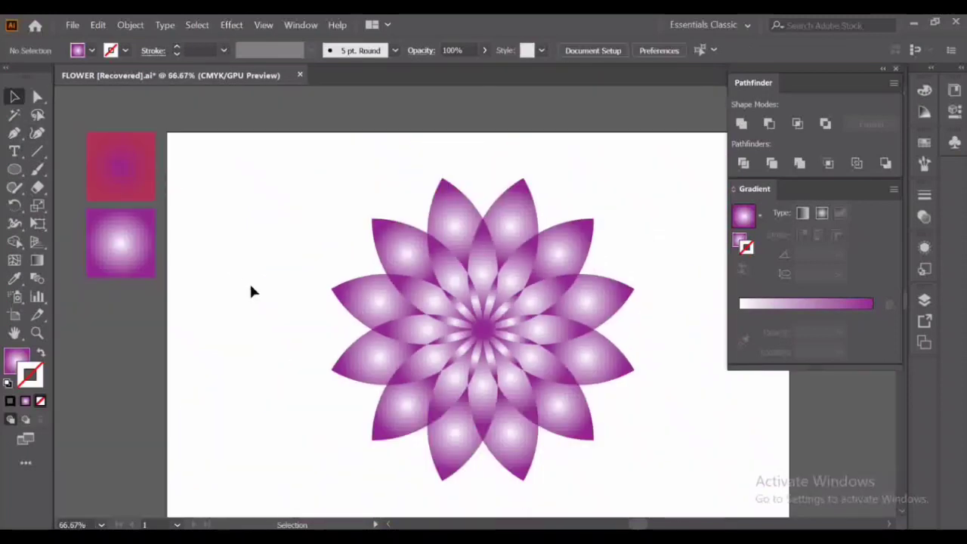
key("ctrl+1")
scroll(633, 233, "down", 2)
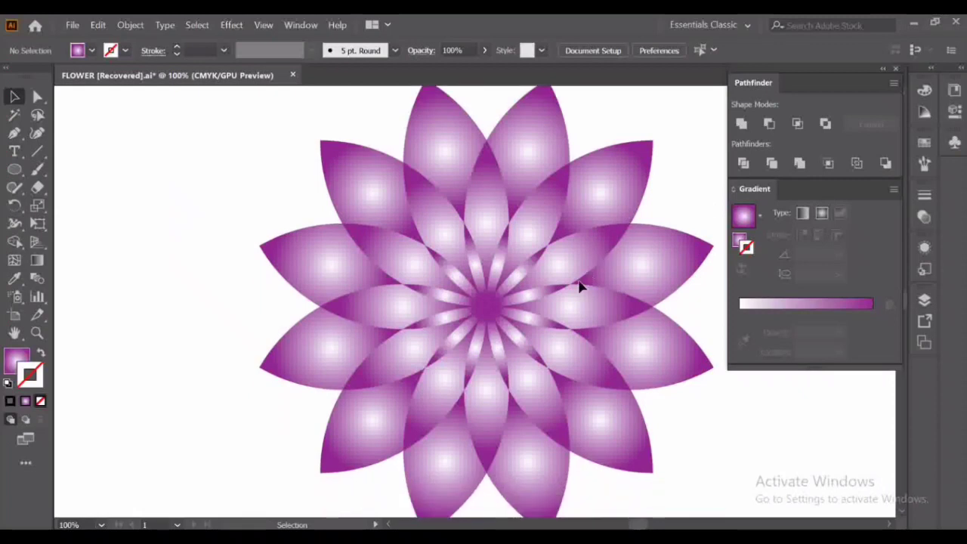
key("a")
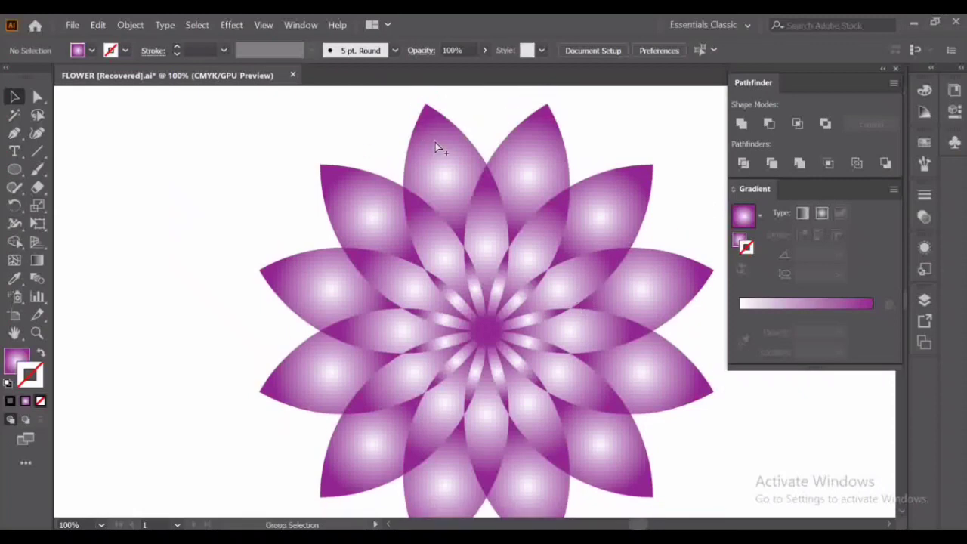
key("v")
left_click(443, 140)
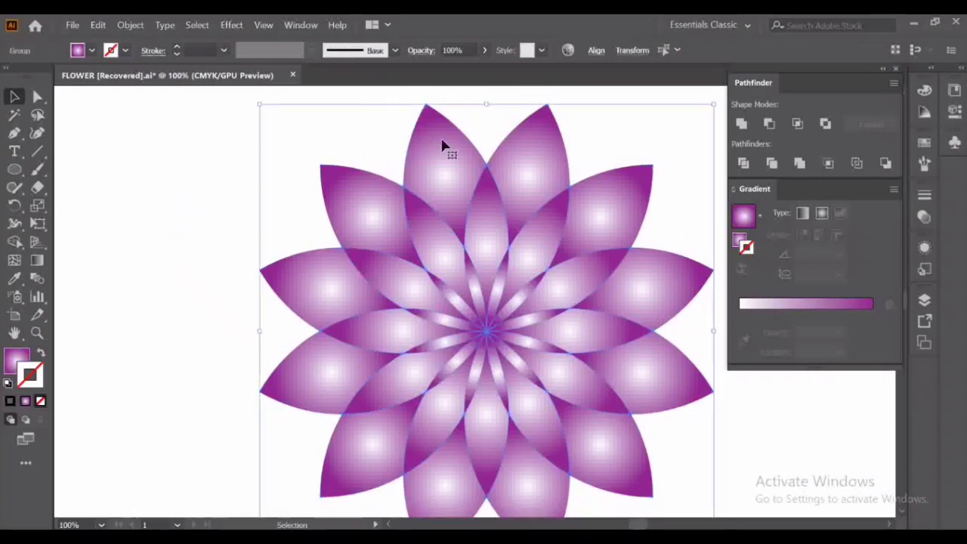
left_click(320, 209)
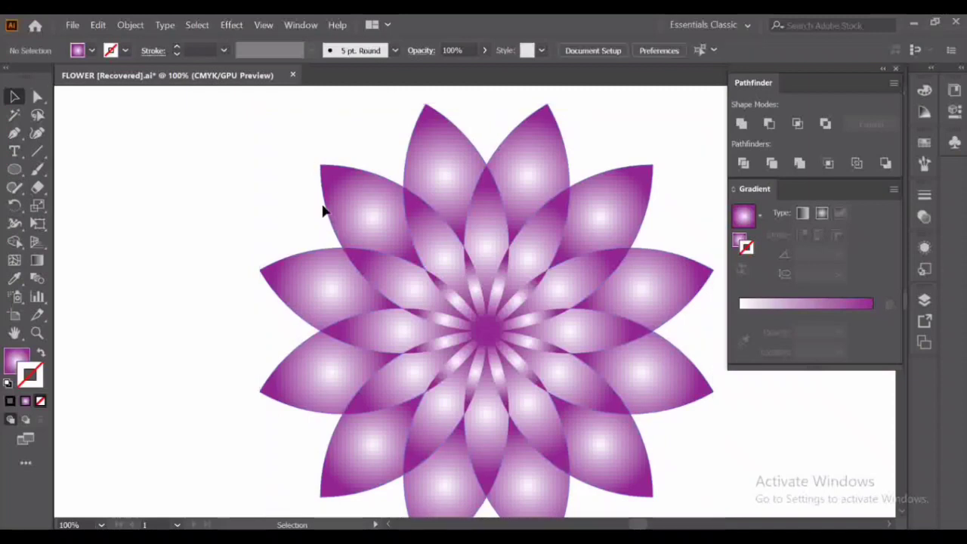
left_click(328, 205)
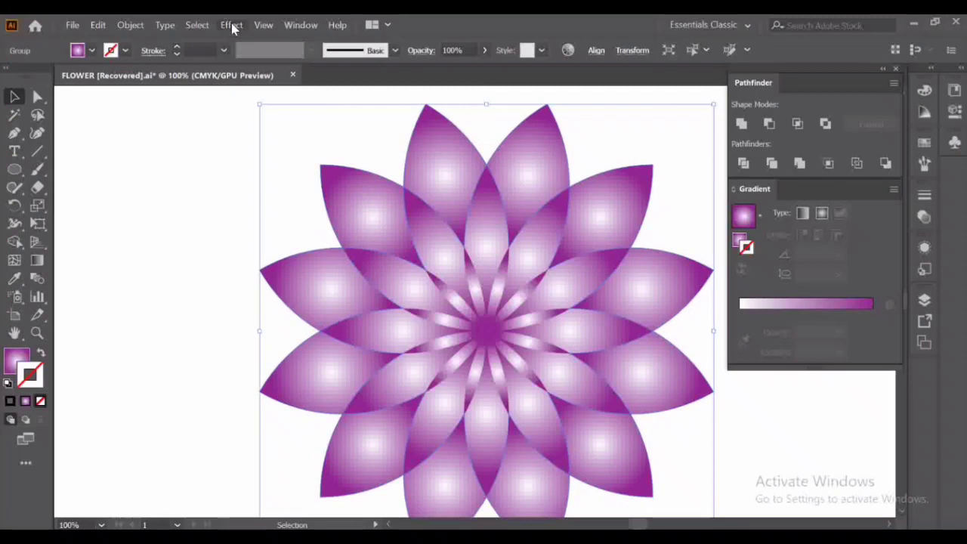
Apply a Drop Shadow with 75% Multiply, 7 px X, 2 px Y and 5 px blur
left_click(231, 25)
mouse_move(310, 220)
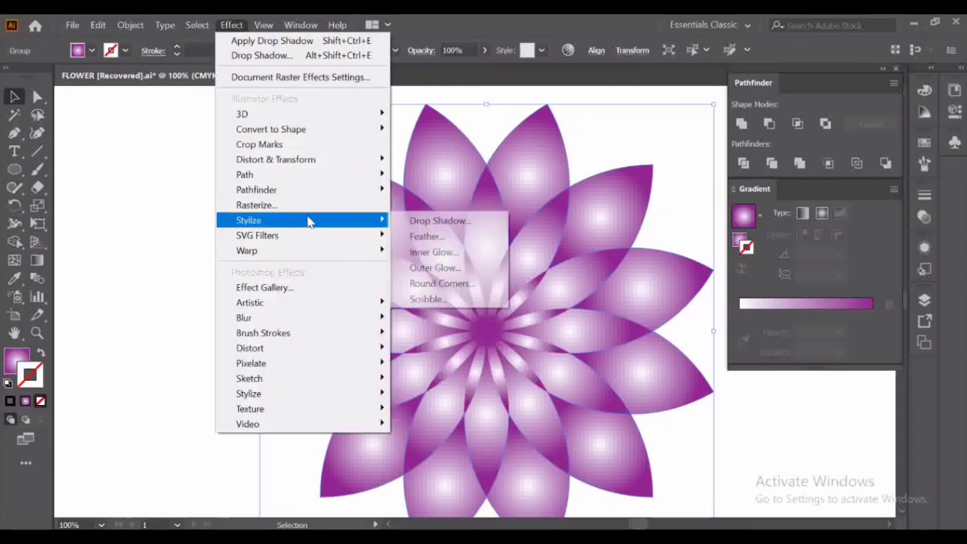
left_click(439, 221)
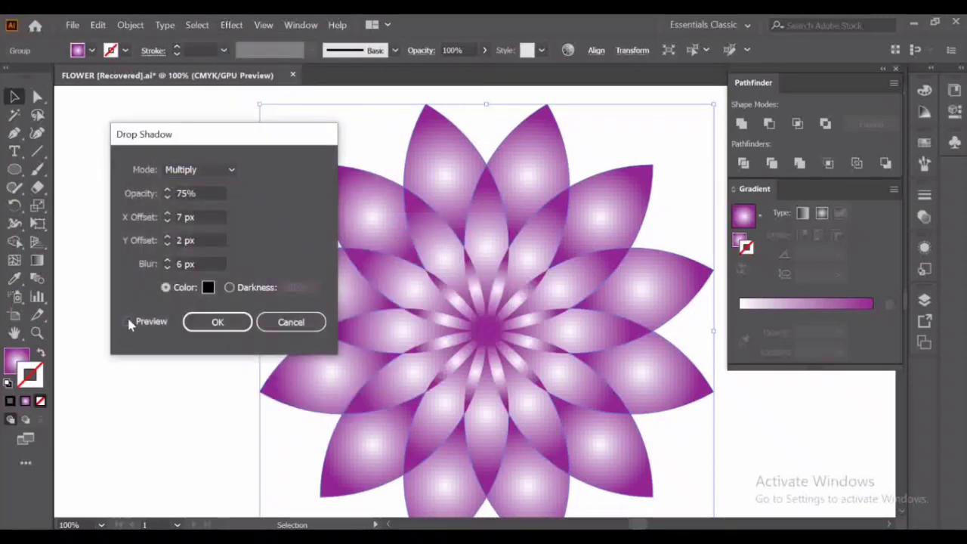
left_click(128, 322)
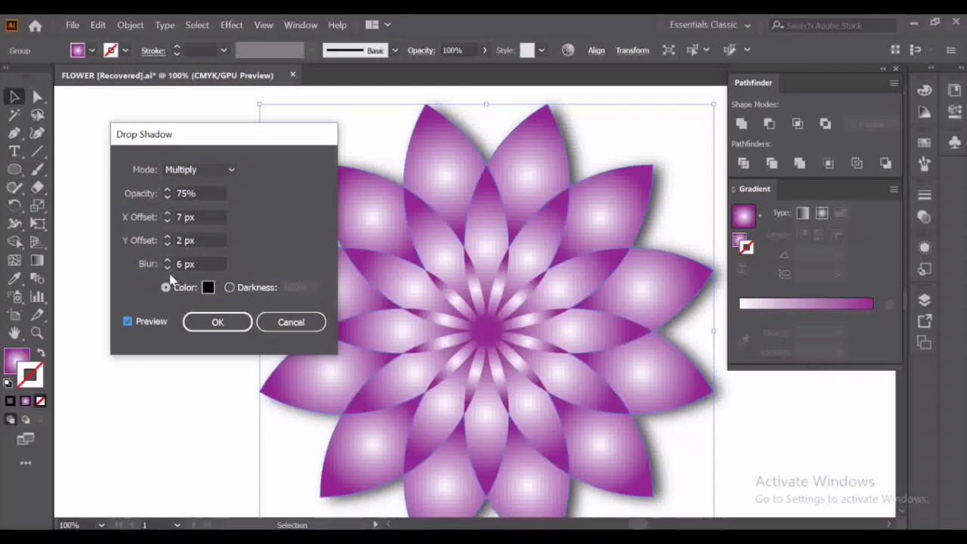
left_click(167, 268)
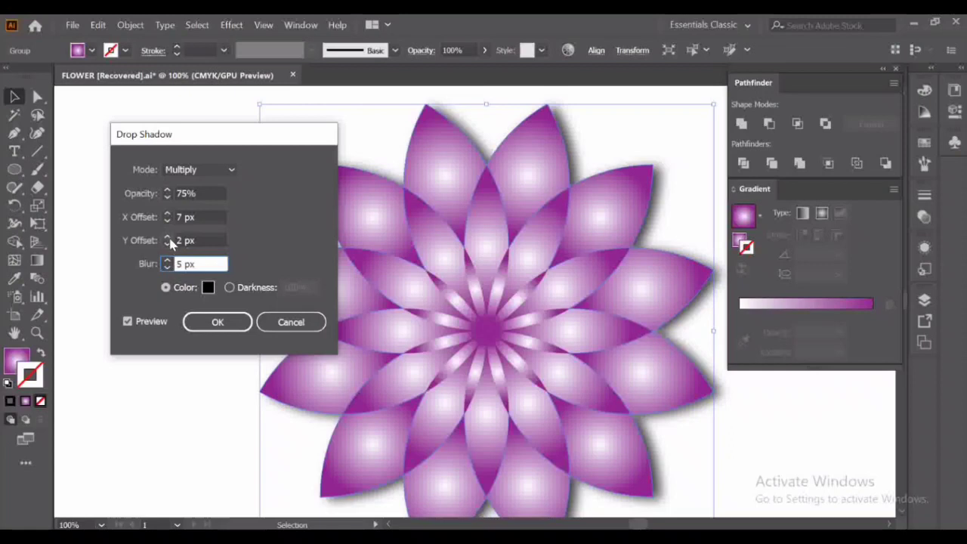
left_click(166, 245)
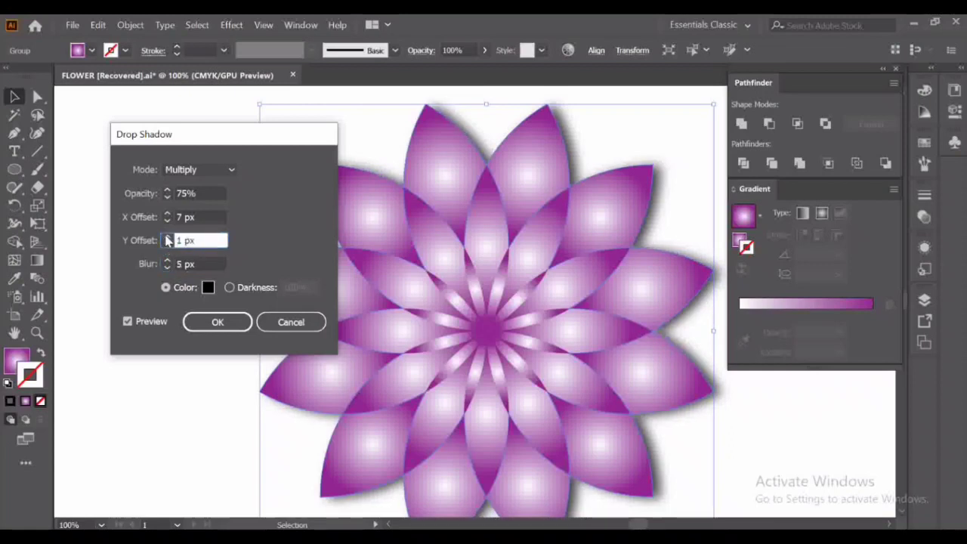
left_click(167, 236)
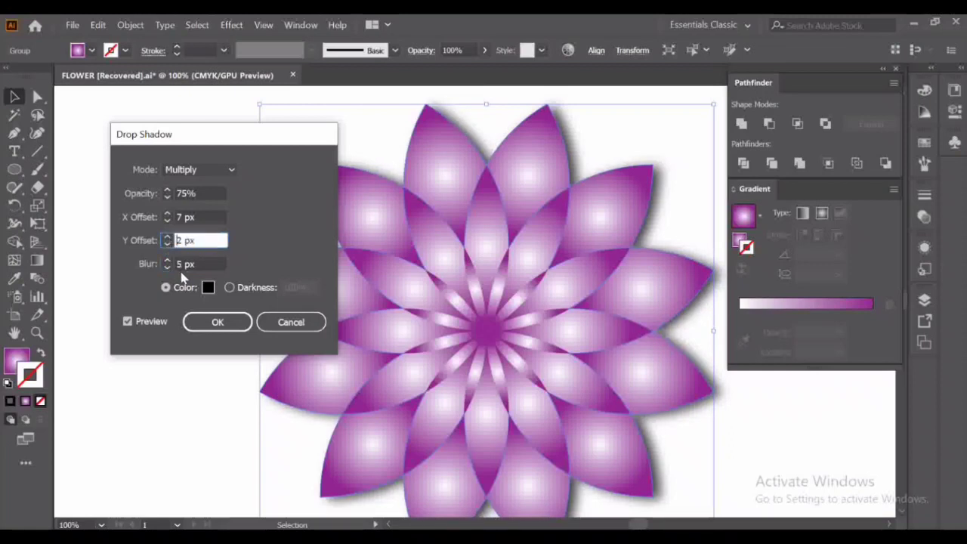
left_click(217, 322)
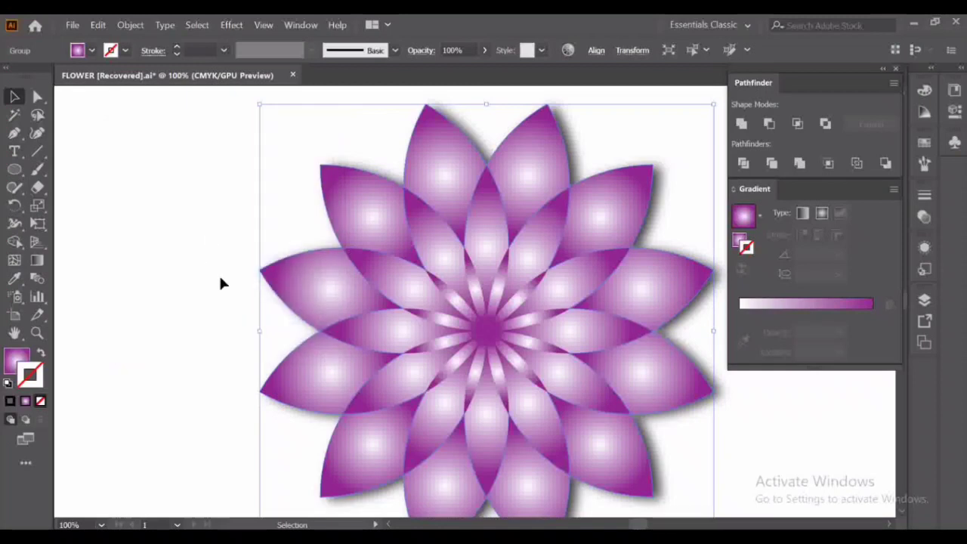
Open Drop Shadow with preview for the inner petal group
left_click(419, 251)
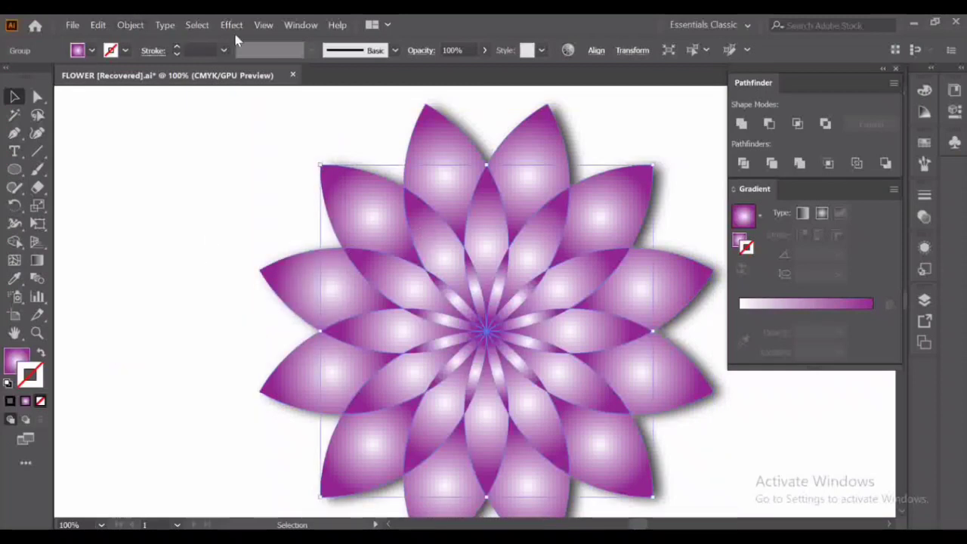
left_click(229, 25)
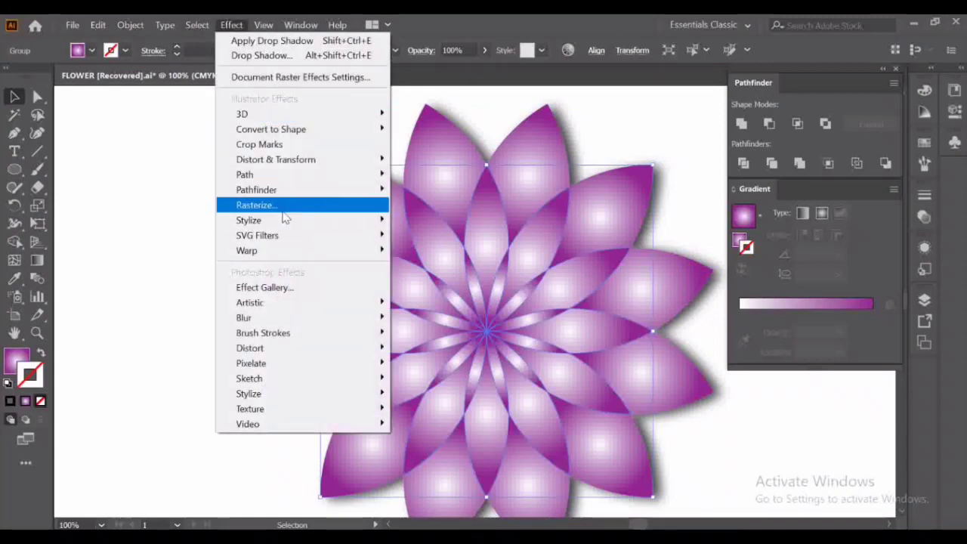
mouse_move(285, 219)
left_click(428, 220)
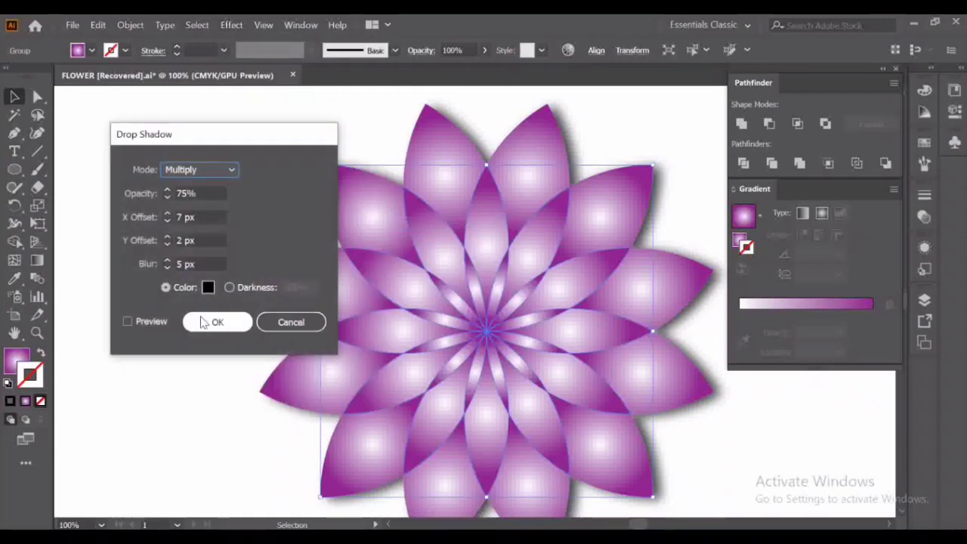
left_click(128, 321)
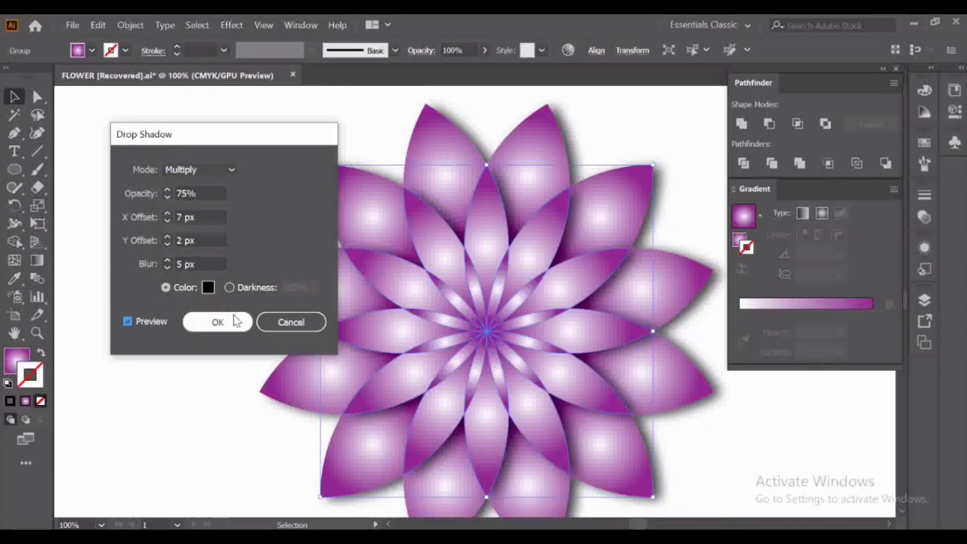
Set the shadow to 4 px blur, 1 px Y, 6 px X and 75% opacity, and apply
double_click(180, 264)
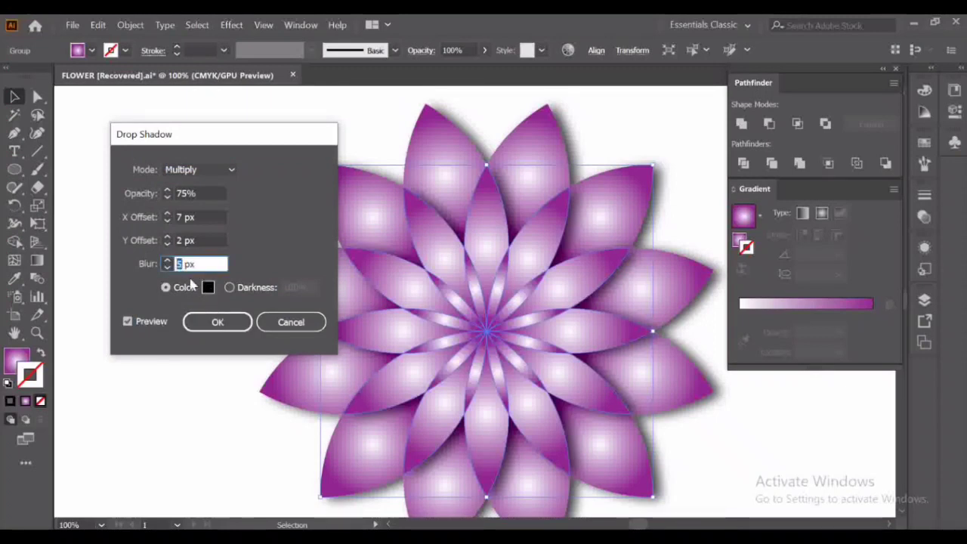
type("4")
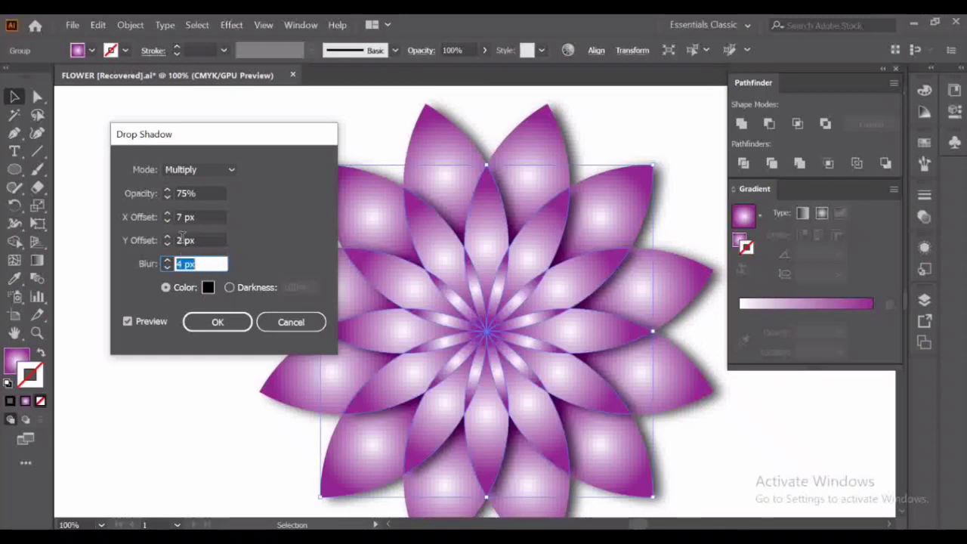
double_click(179, 240)
type("1")
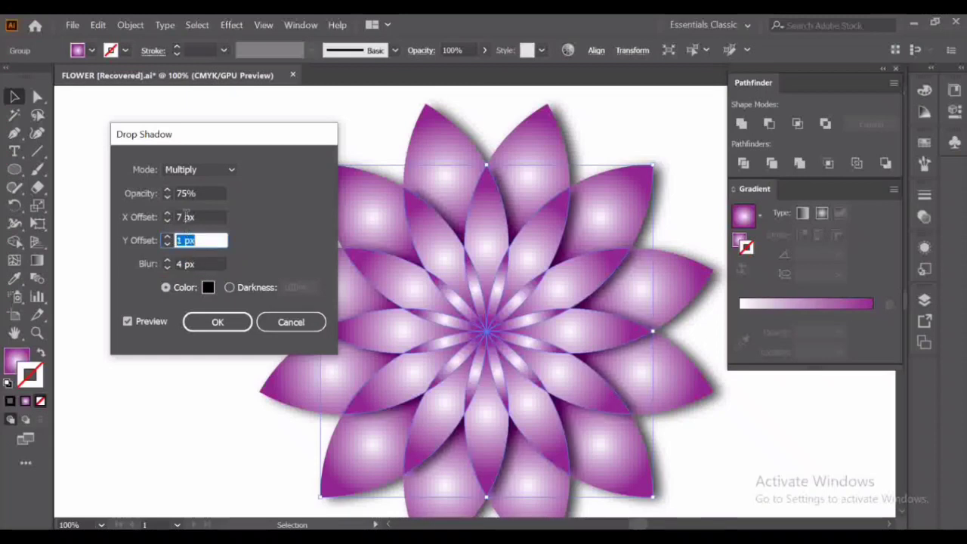
left_click(184, 217)
key("Down")
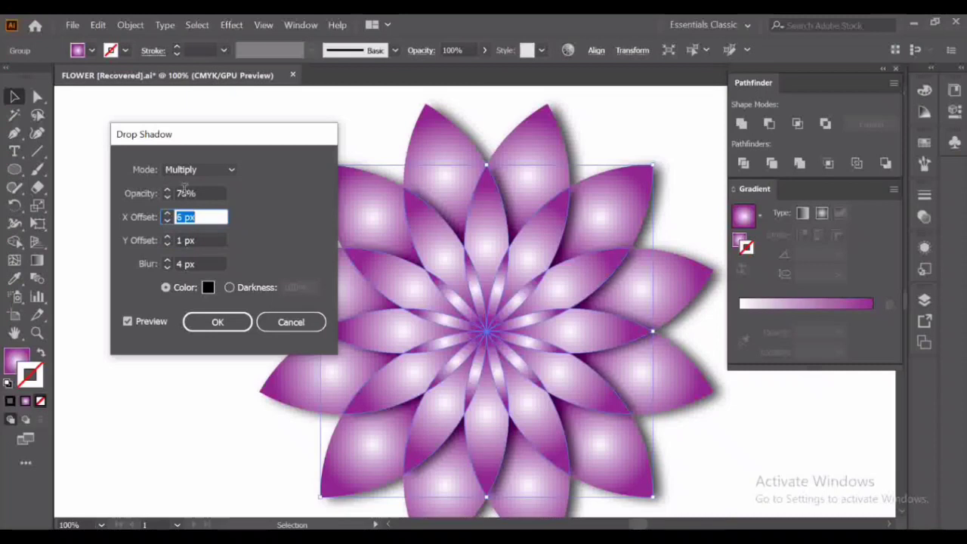
double_click(188, 193)
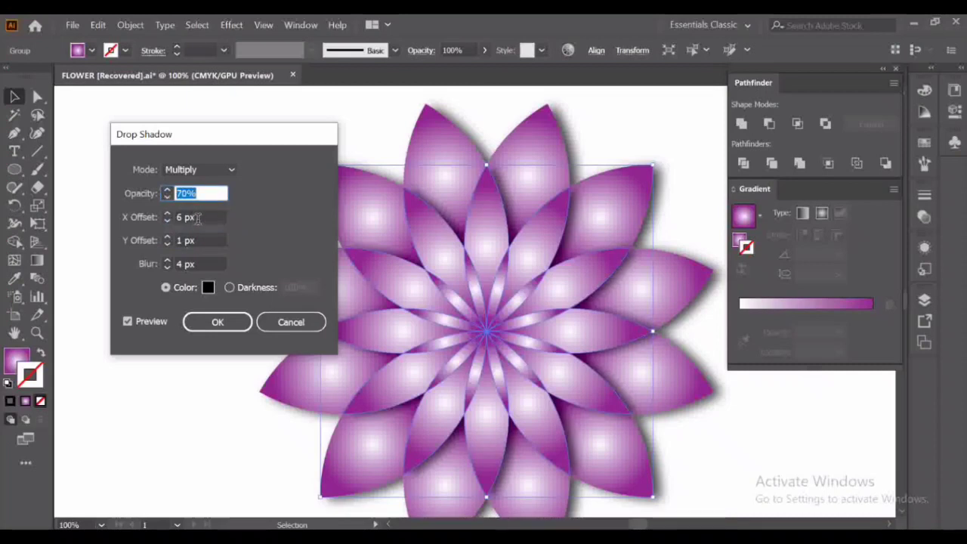
key("Up")
key("Up")
key("Up")
key("Up")
left_click(217, 322)
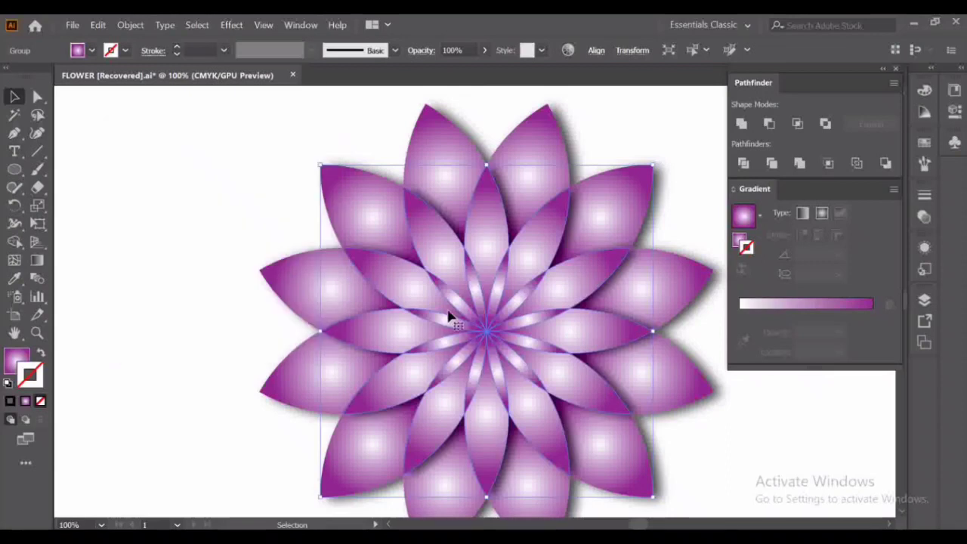
Apply a Drop Shadow to the innermost group of petals
left_click(452, 310)
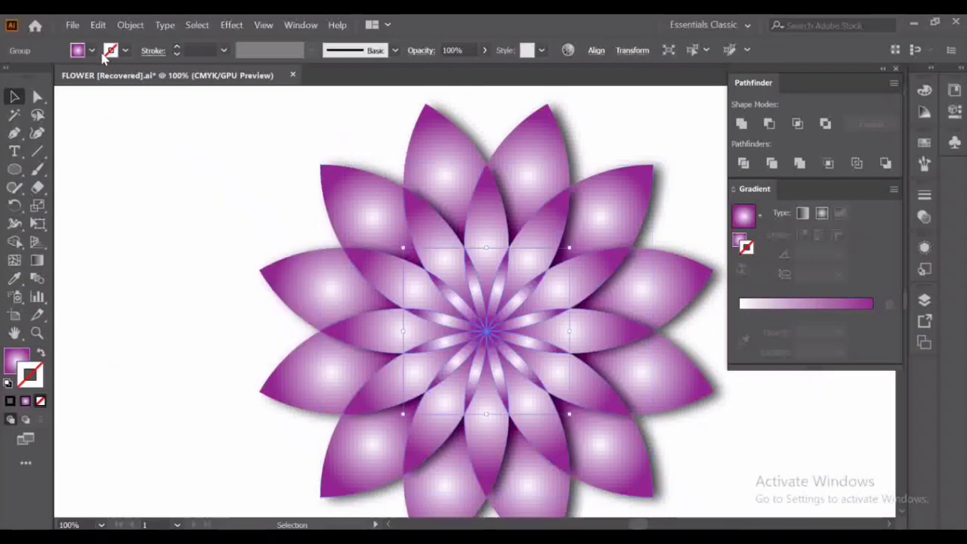
left_click(230, 25)
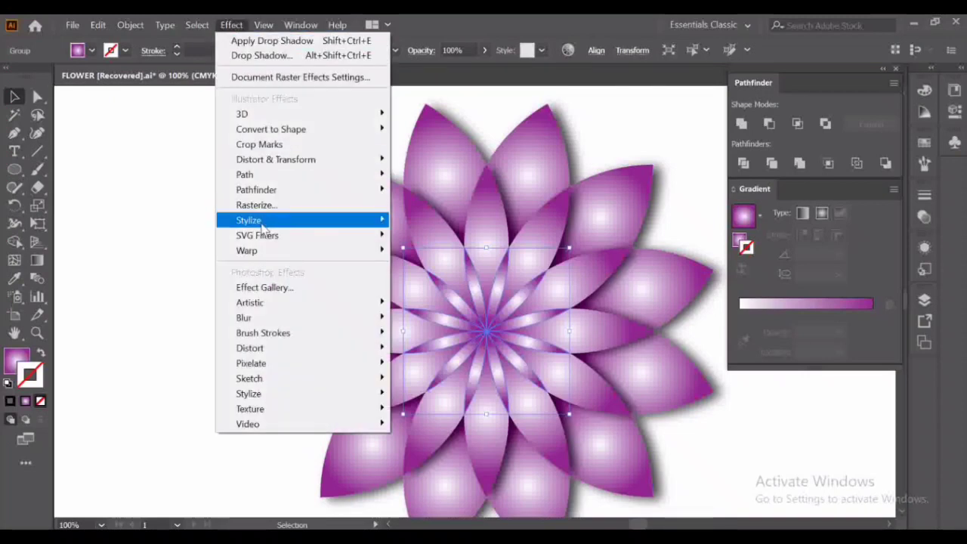
mouse_move(266, 220)
left_click(435, 221)
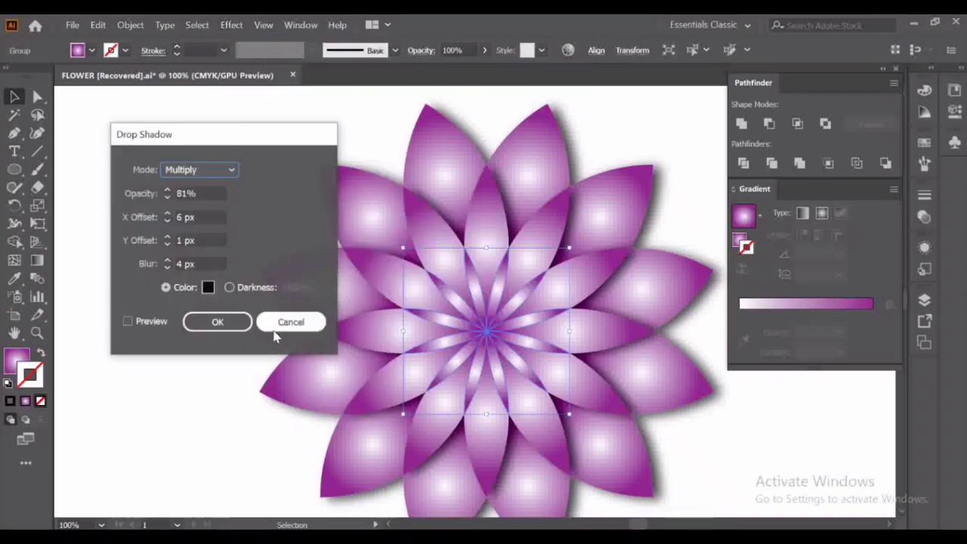
left_click(128, 322)
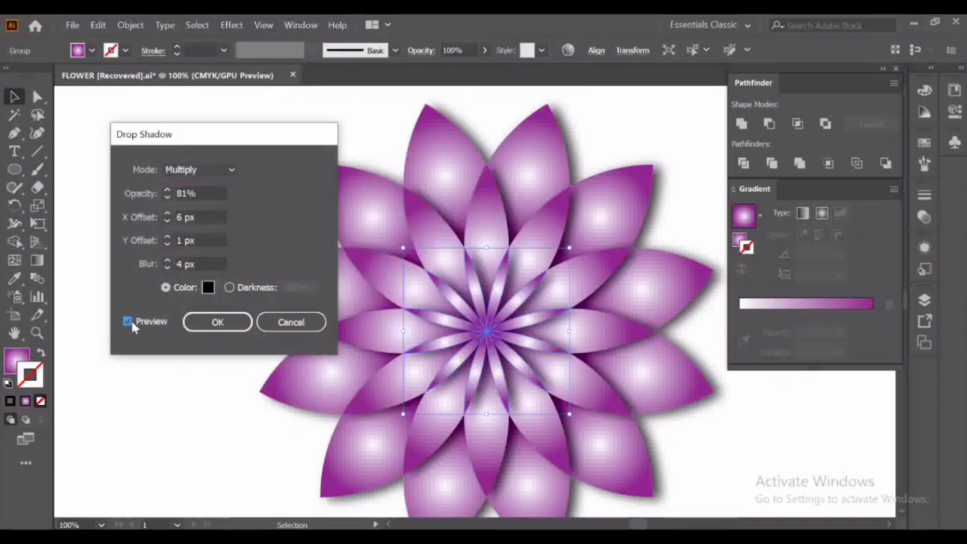
left_click(234, 325)
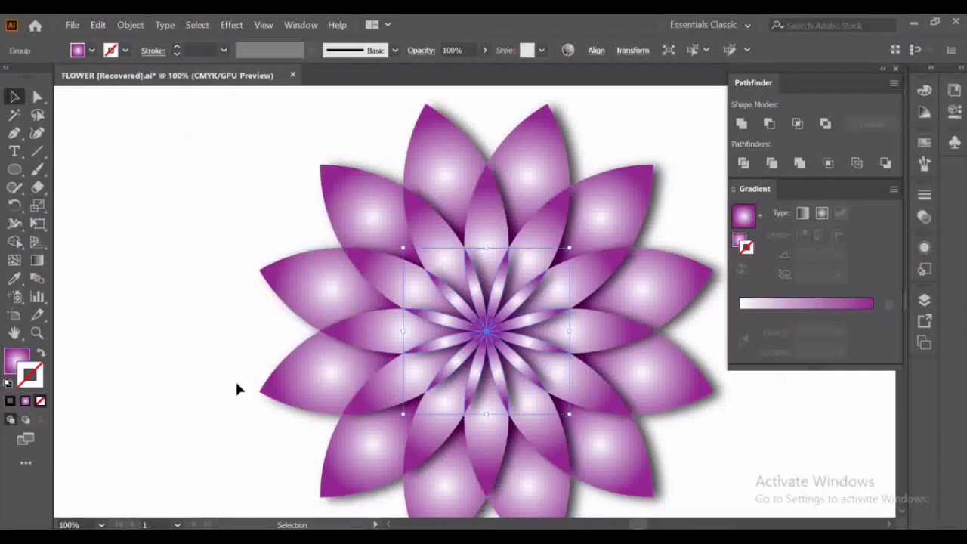
Close the Pathfinder and Gradient panels, zoom out, and centre the whole flower on the artboard
left_click(896, 68)
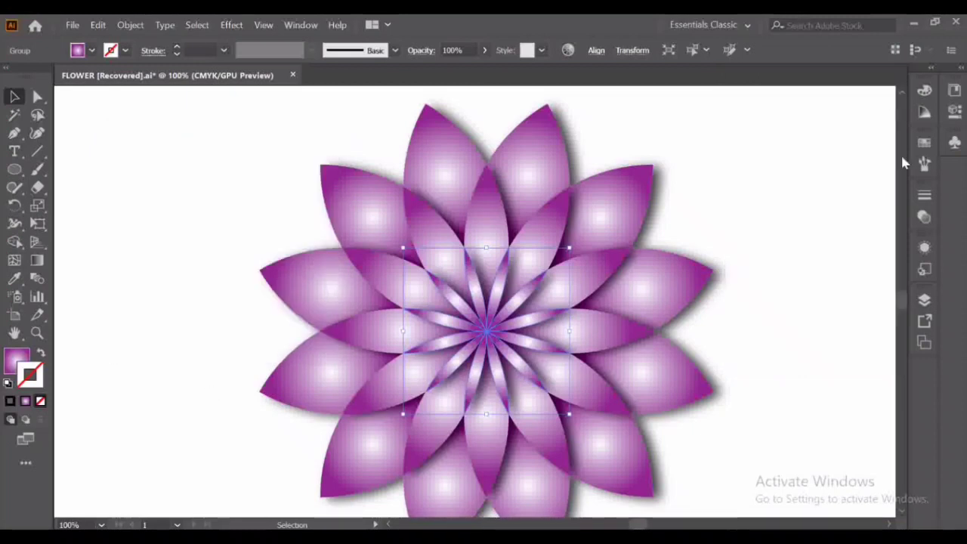
key("ctrl+minus")
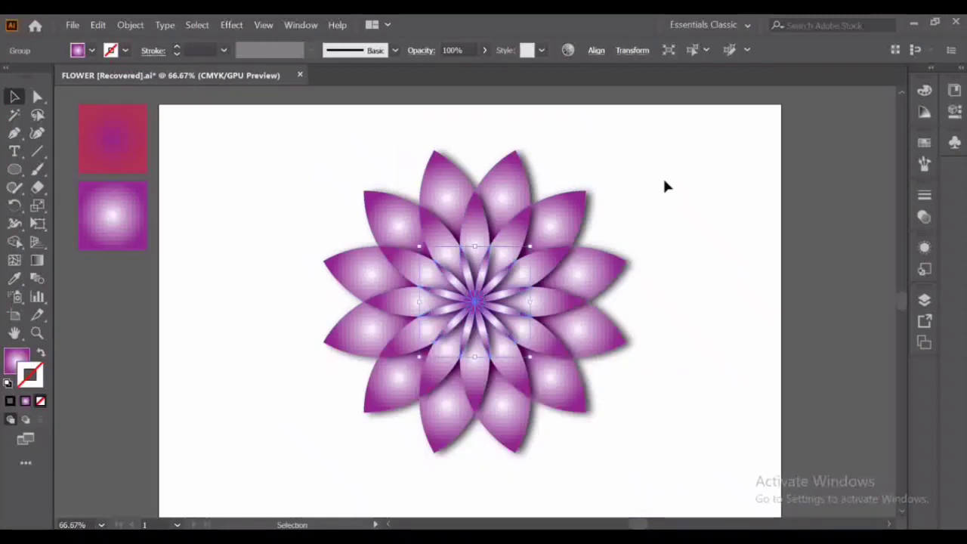
left_click(760, 274)
left_click_drag(293, 159, 698, 405)
left_click(596, 50)
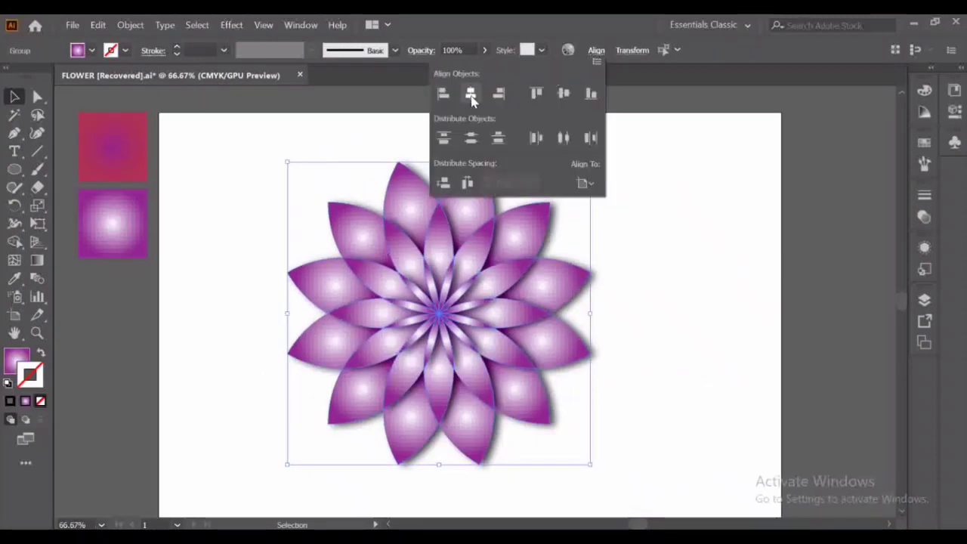
left_click(563, 94)
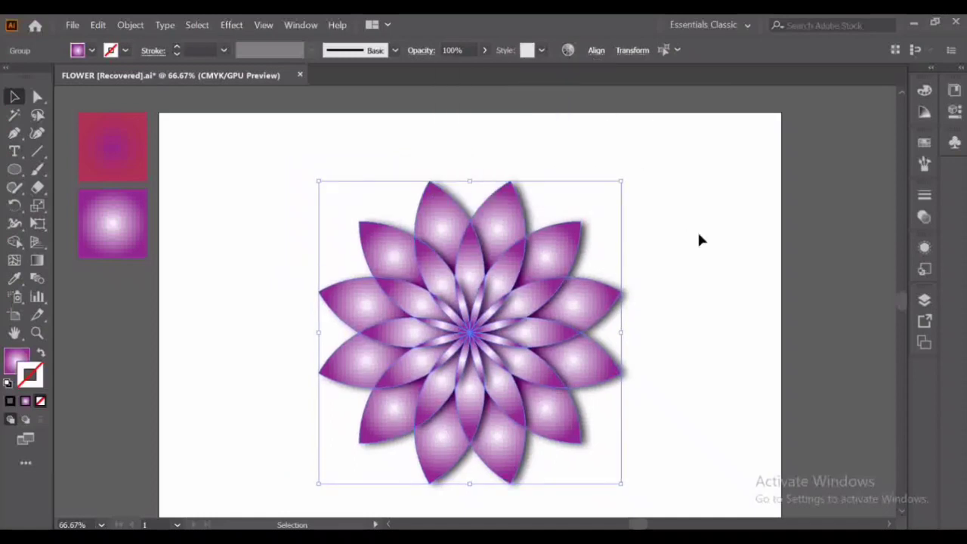
key("a")
key("v")
left_click(665, 220)
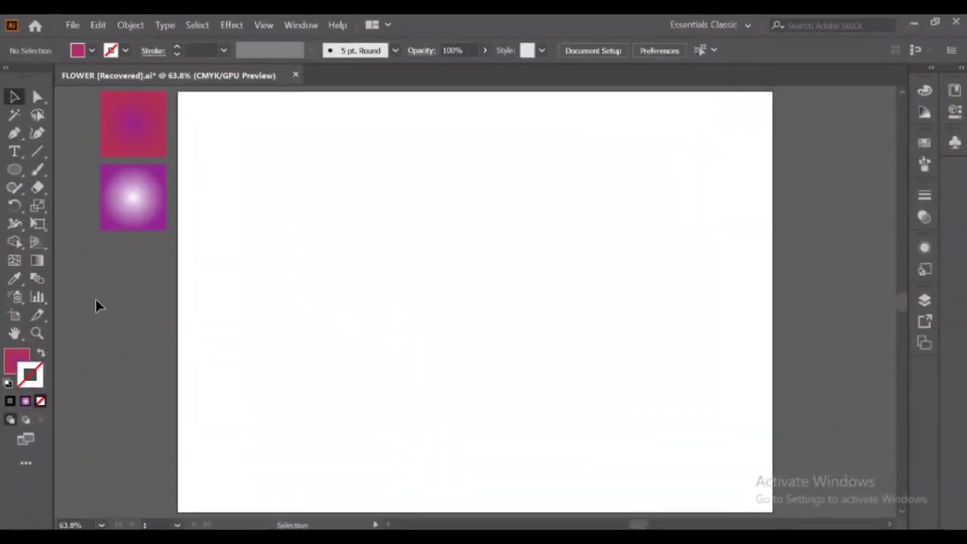
Draw a circle on the artboard and Alt-drag an overlapping copy to its right
left_click(14, 169)
mouse_move(392, 279)
left_mouse_down()
mouse_move(486, 356)
mouse_move(487, 374)
left_mouse_up()
key("d")
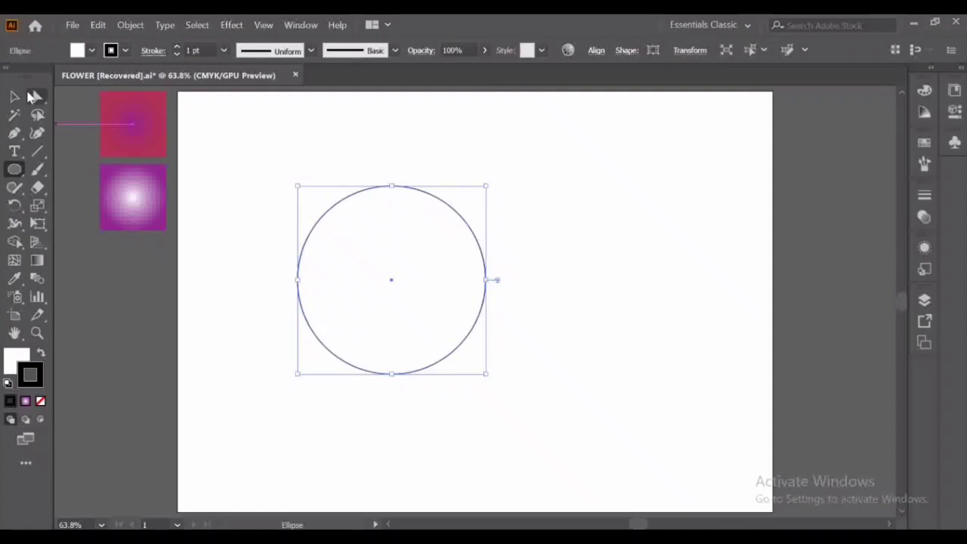
left_click(14, 97)
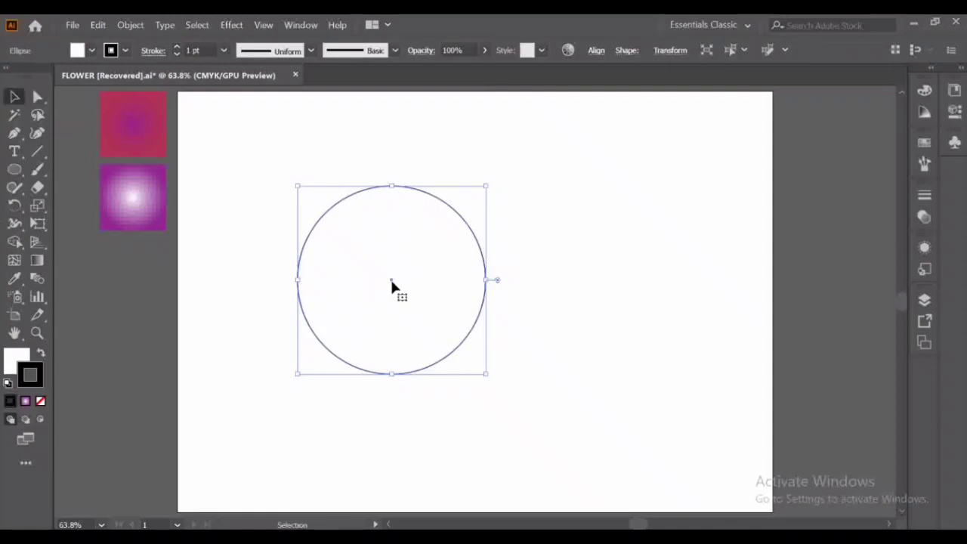
left_click_drag(391, 280, 511, 280)
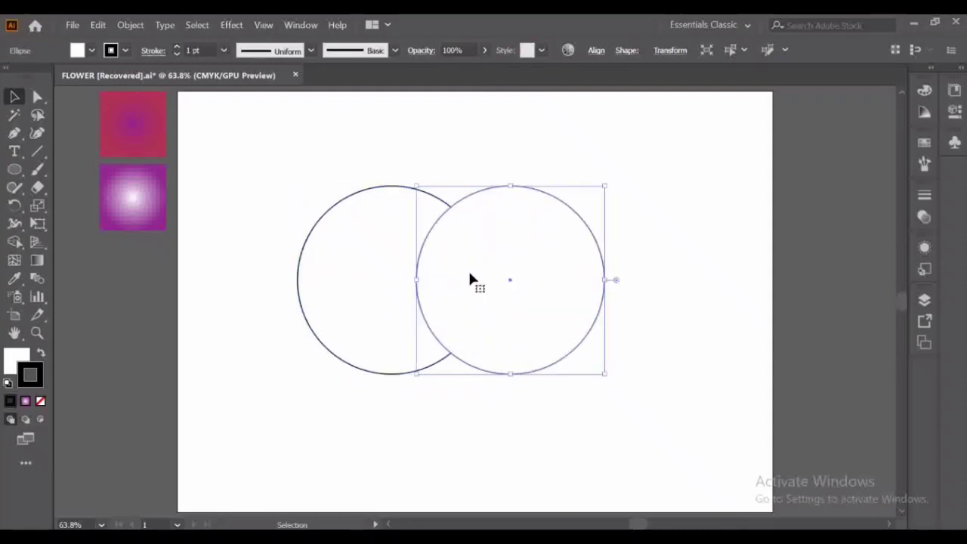
Set both circles' fill to None and select them together
left_click(9, 361)
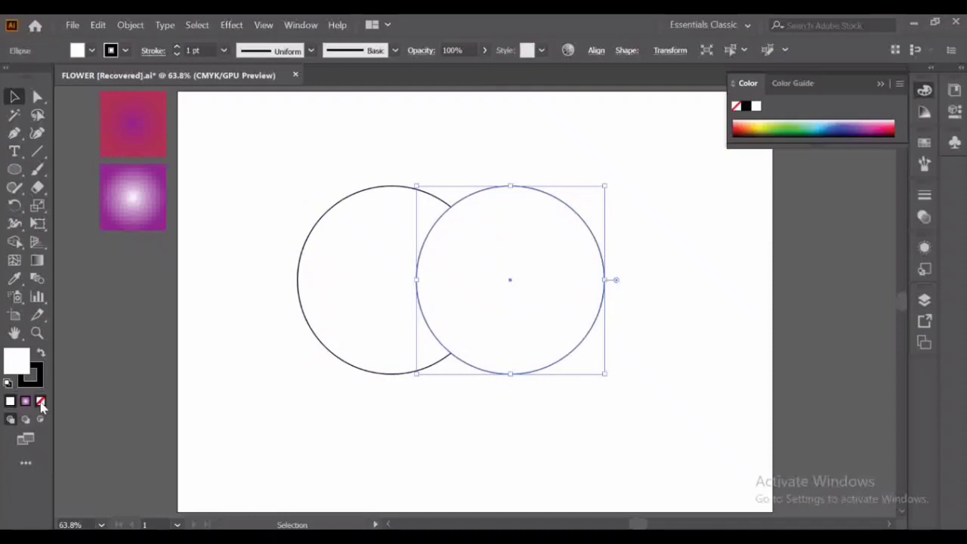
left_click(40, 401)
left_click(387, 266)
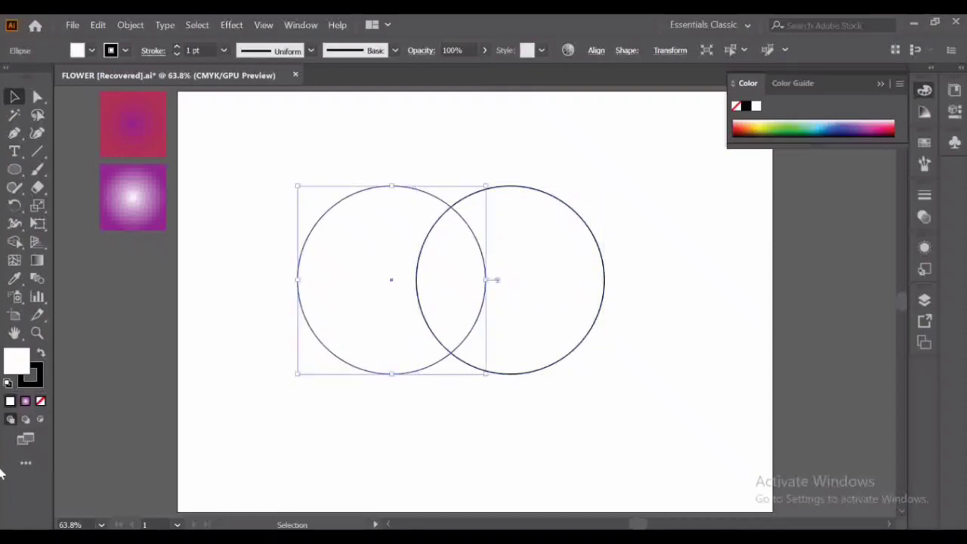
left_click(40, 401)
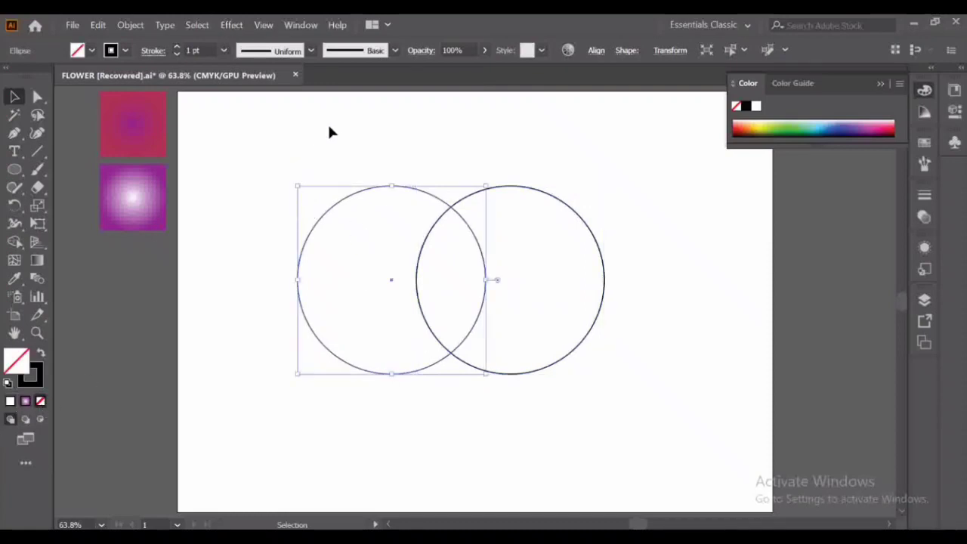
left_click(517, 262, "shift")
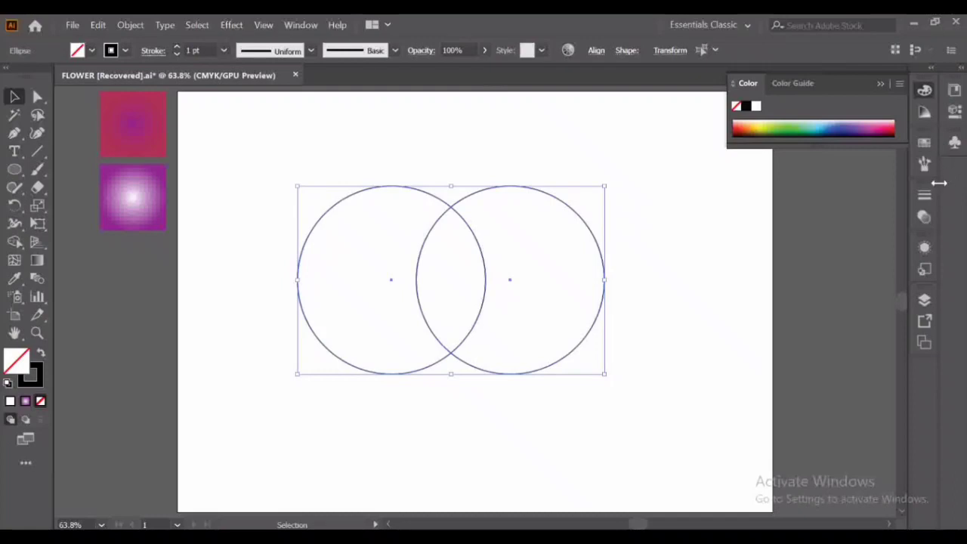
Intersect the two circles in Pathfinder into a lens and rotate it 90° horizontal
left_click(298, 25)
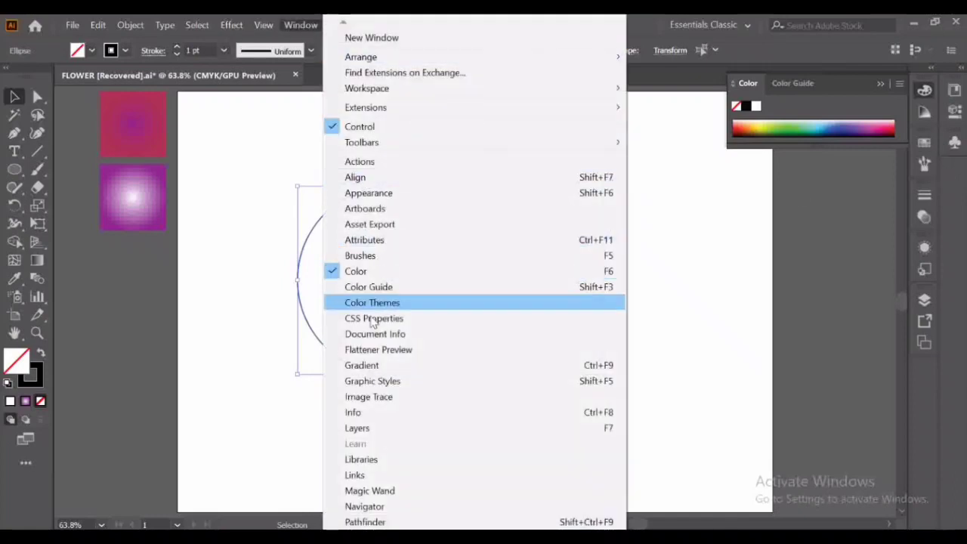
left_click(390, 522)
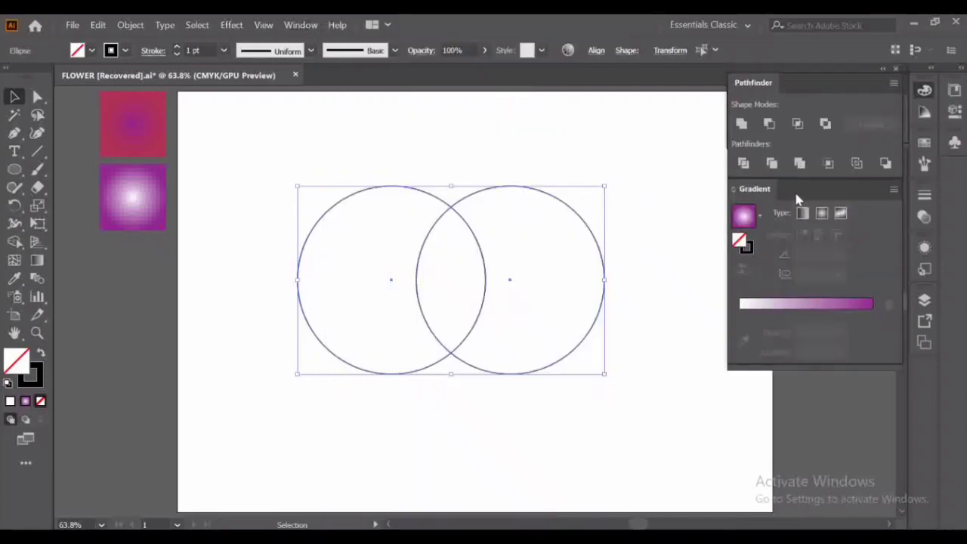
left_click(798, 123)
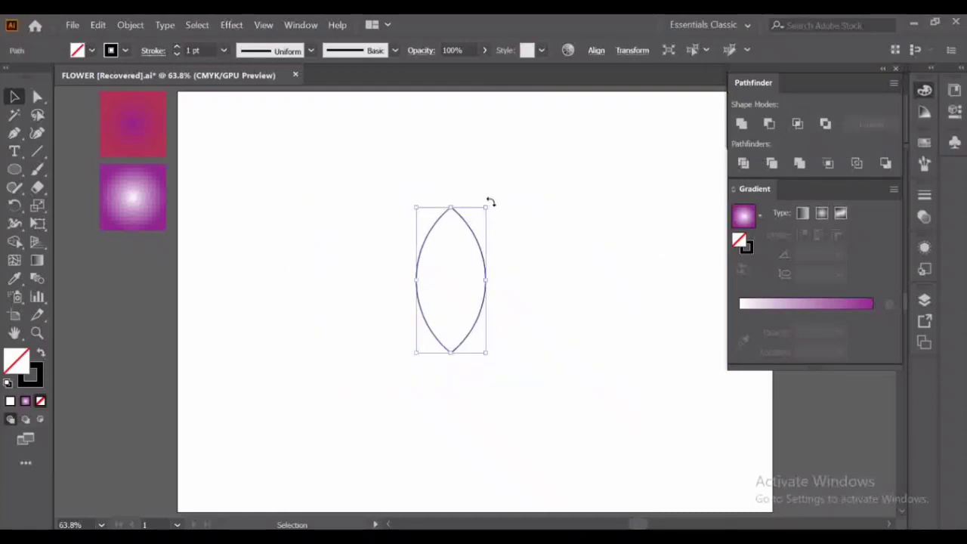
left_click_drag(510, 216, 544, 302)
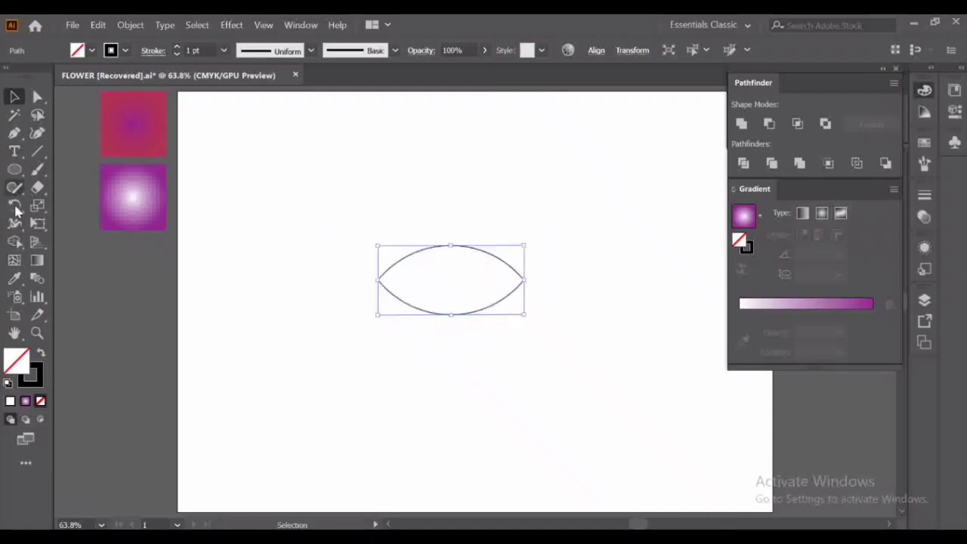
Fill the lens with the top swatch's pink-purple radial gradient and move it right
left_click(13, 279)
left_click(141, 133)
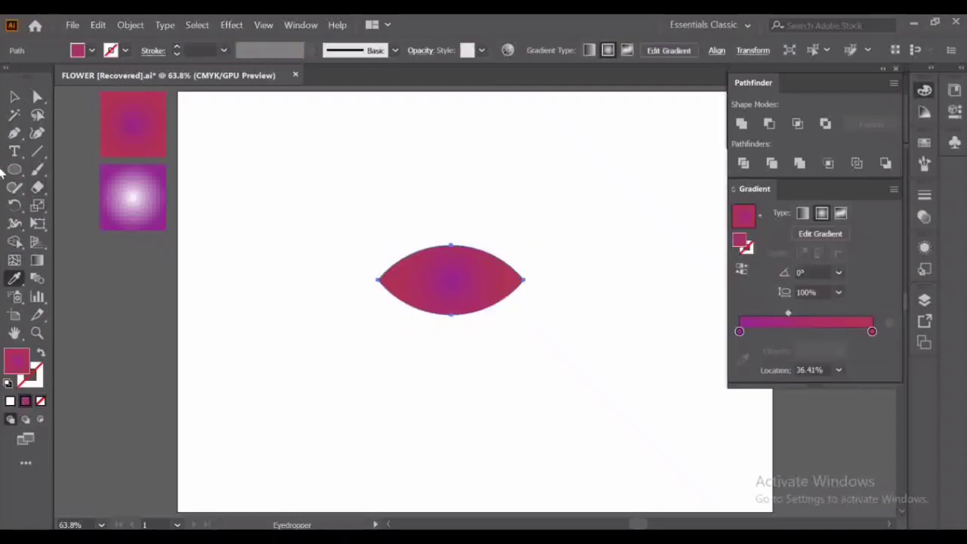
left_click(14, 97)
left_click_drag(446, 281, 559, 280)
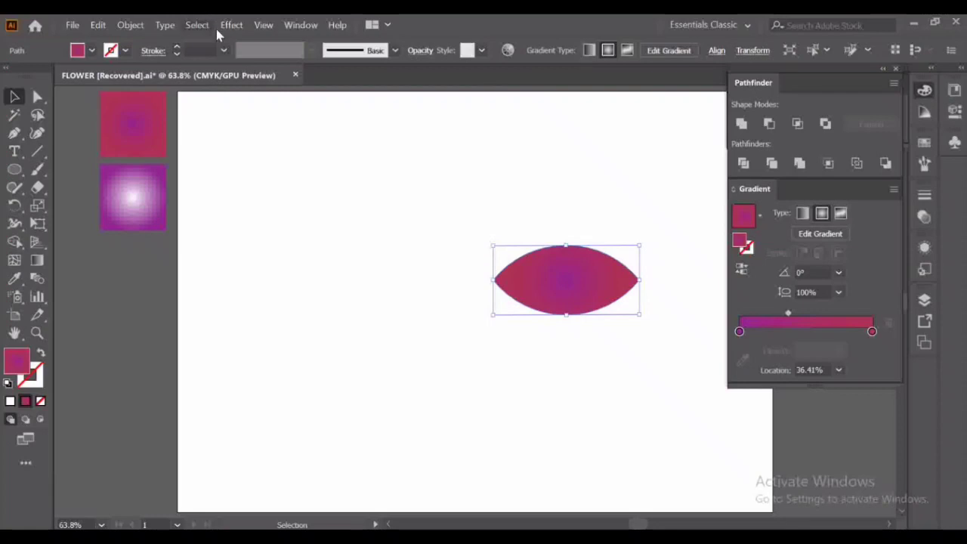
Add a Transform effect with Preview on and a 15° rotation angle
left_click(226, 28)
mouse_move(249, 160)
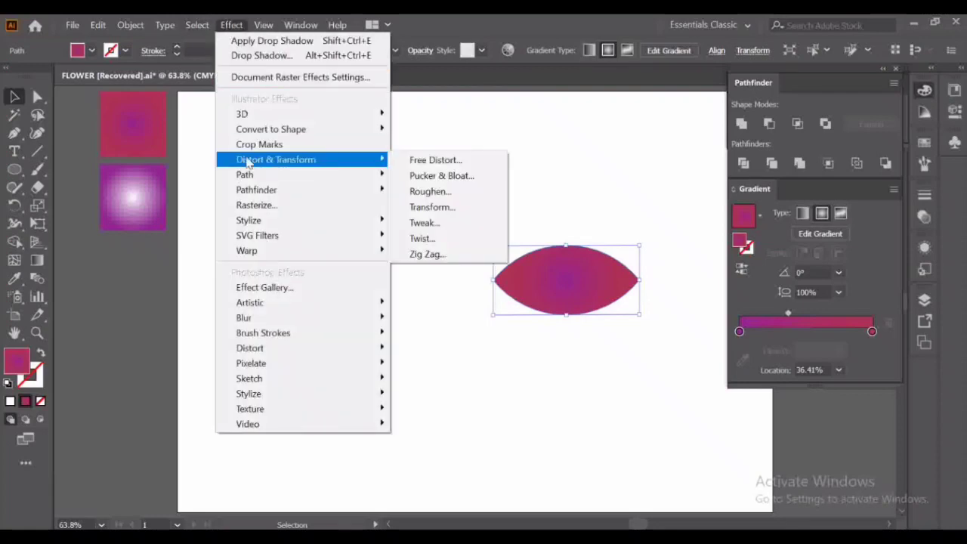
left_click(433, 207)
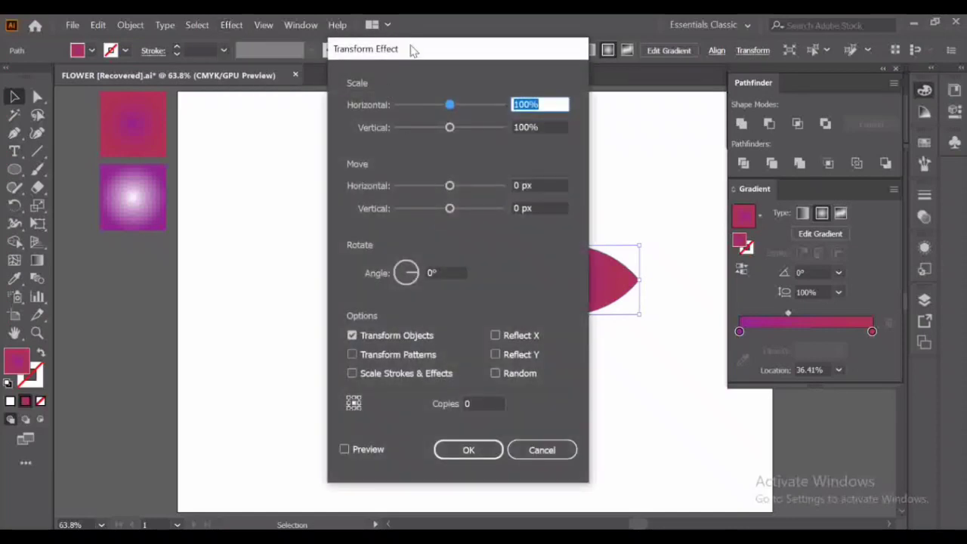
left_click_drag(412, 49, 288, 63)
left_click(219, 462)
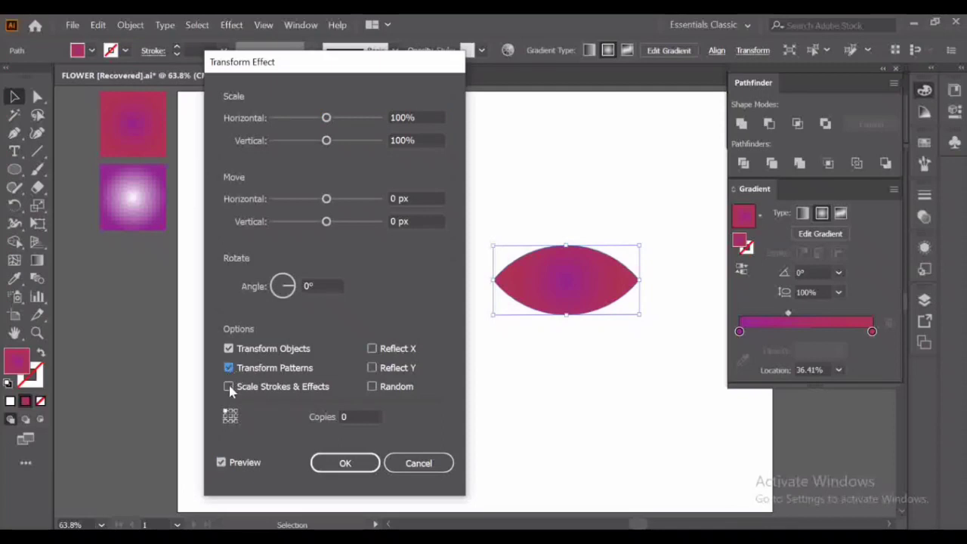
left_click(288, 291)
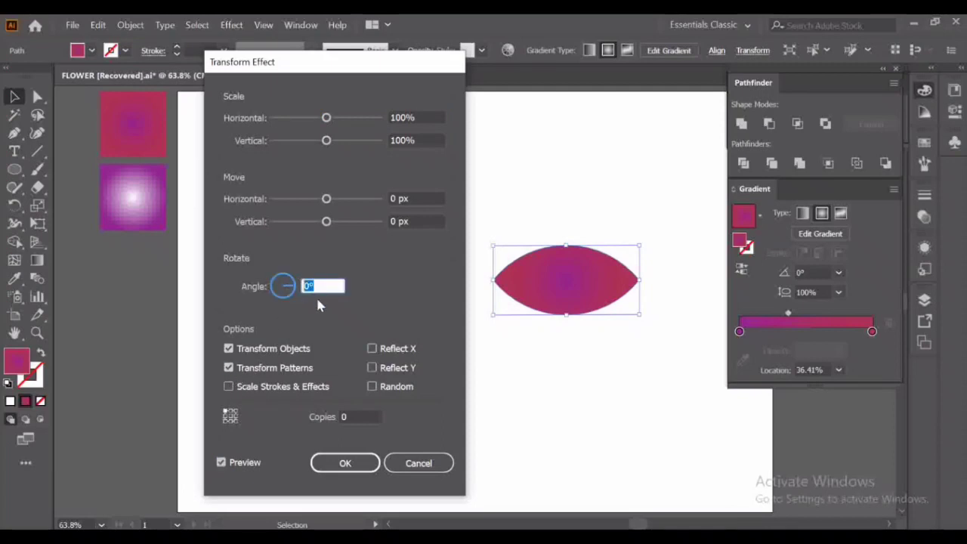
key("Up")
key("Up")
key("Up")
key("Up")
key("Up")
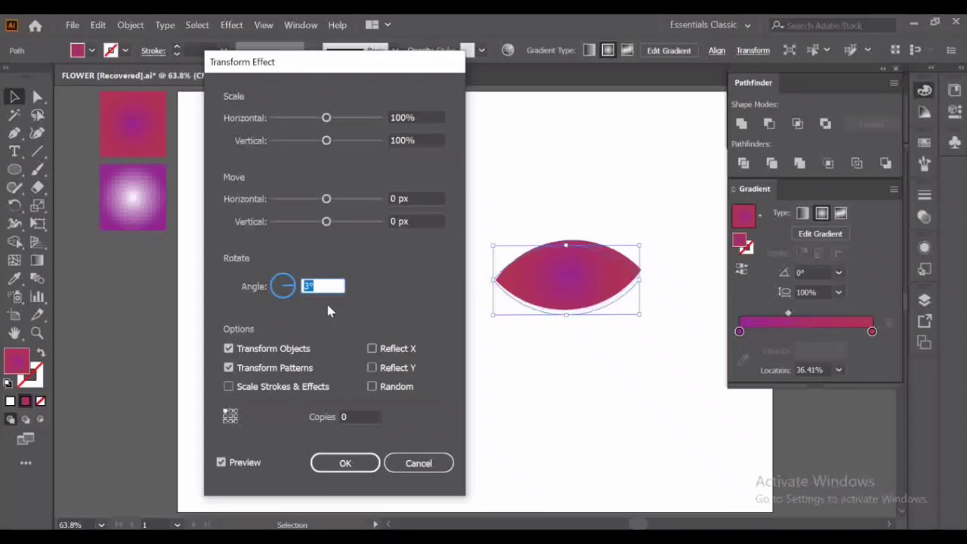
key("Up")
key("Up")
key("Up")
key("Up")
key("Up")
key("Up")
key("Up")
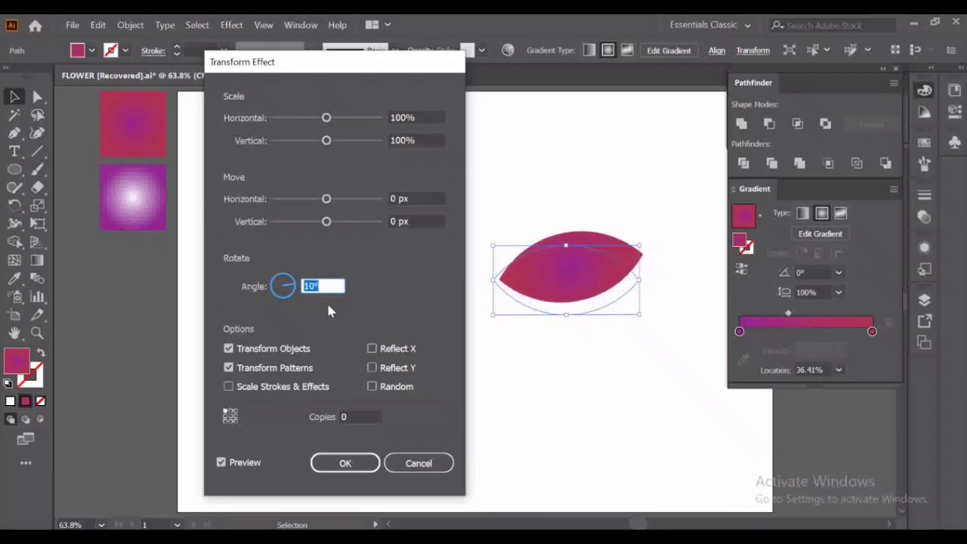
key("Up")
key("Up")
key("Up")
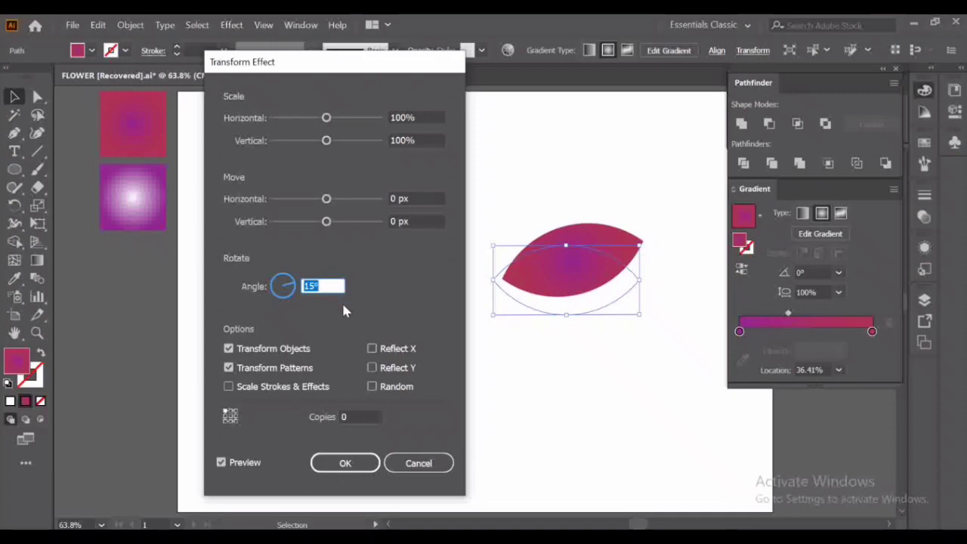
Set the Transform effect to 23 copies and apply it
left_click(353, 416)
left_click_drag(301, 60, 200, 62)
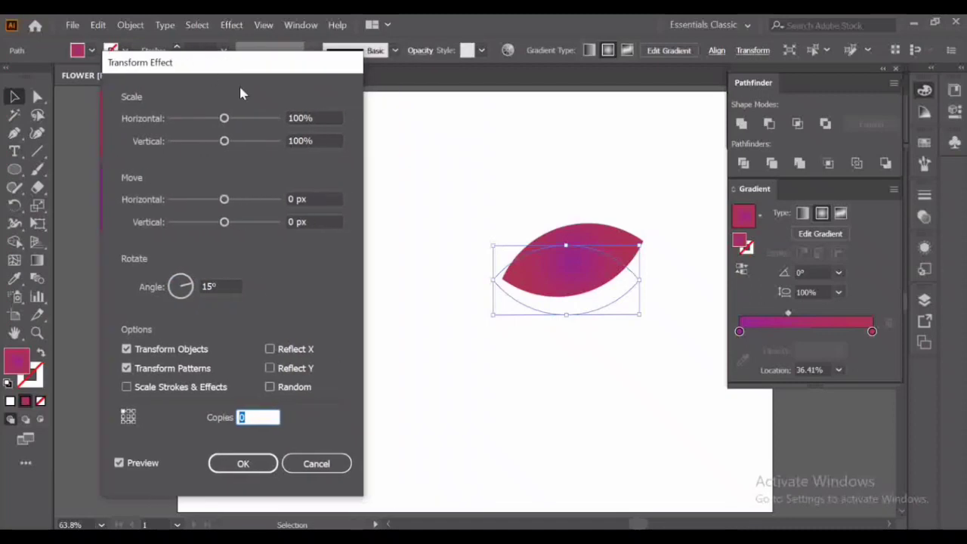
type("17")
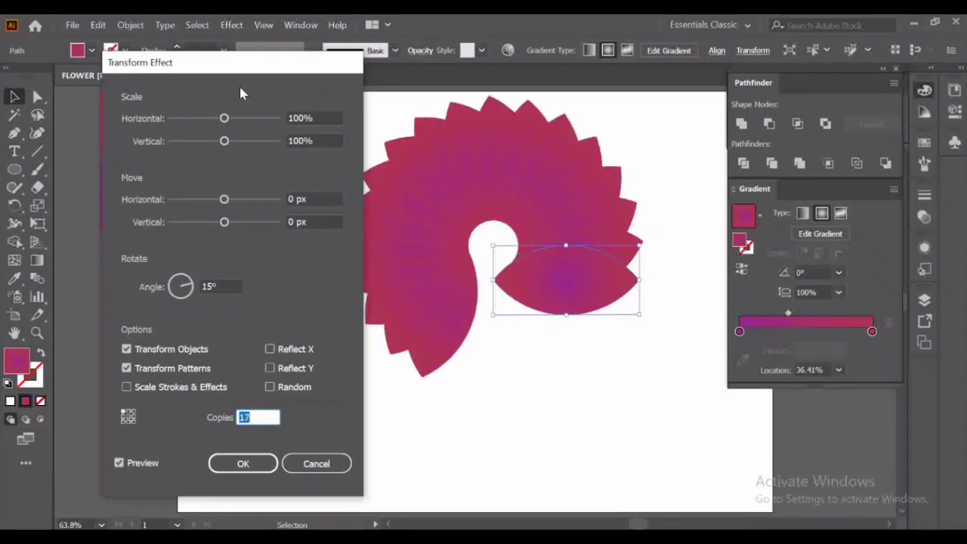
key("Up")
key("Up")
key("Up")
key("Up")
key("Up")
key("Up")
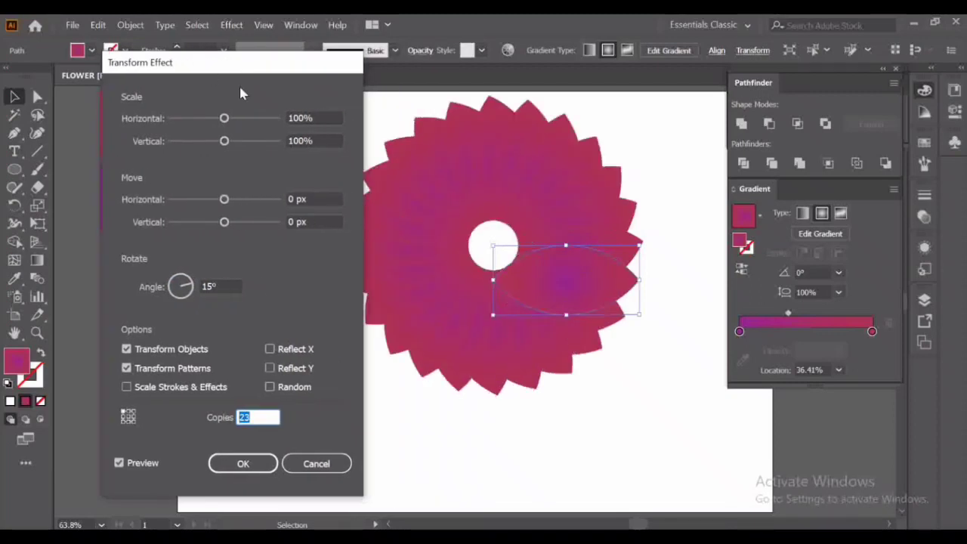
left_click(243, 463)
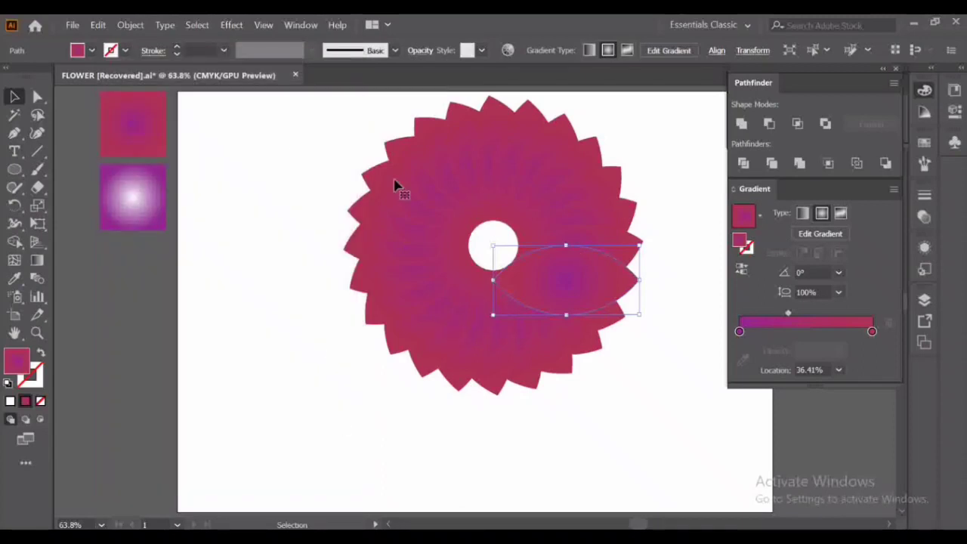
Expand the Transform appearance into real petal shapes and group the whole flower
left_click(125, 27)
left_click(198, 188)
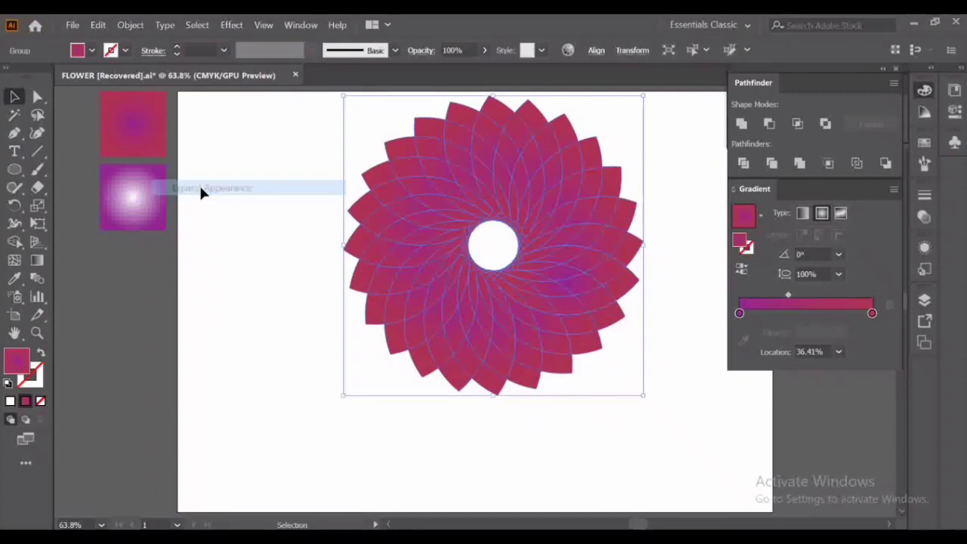
left_click(238, 226)
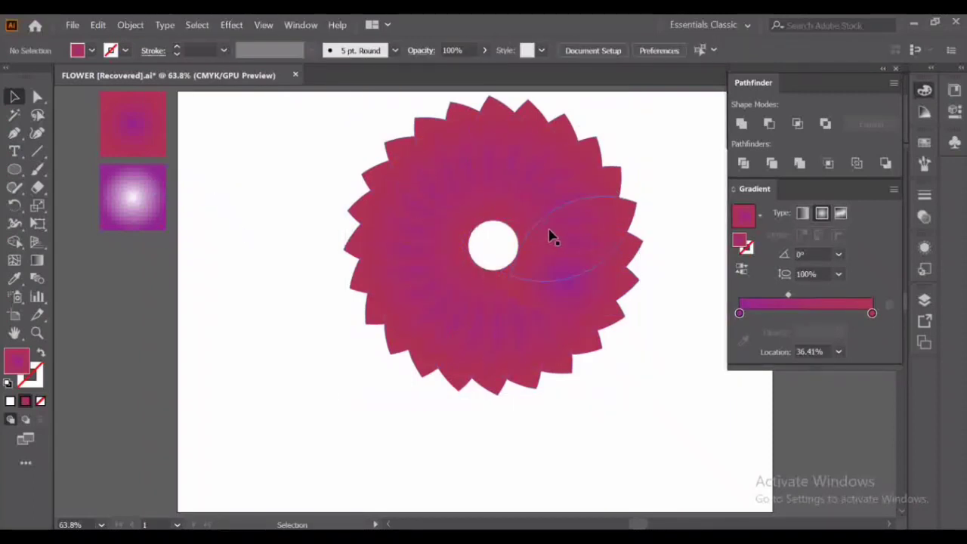
left_click_drag(344, 123, 614, 409)
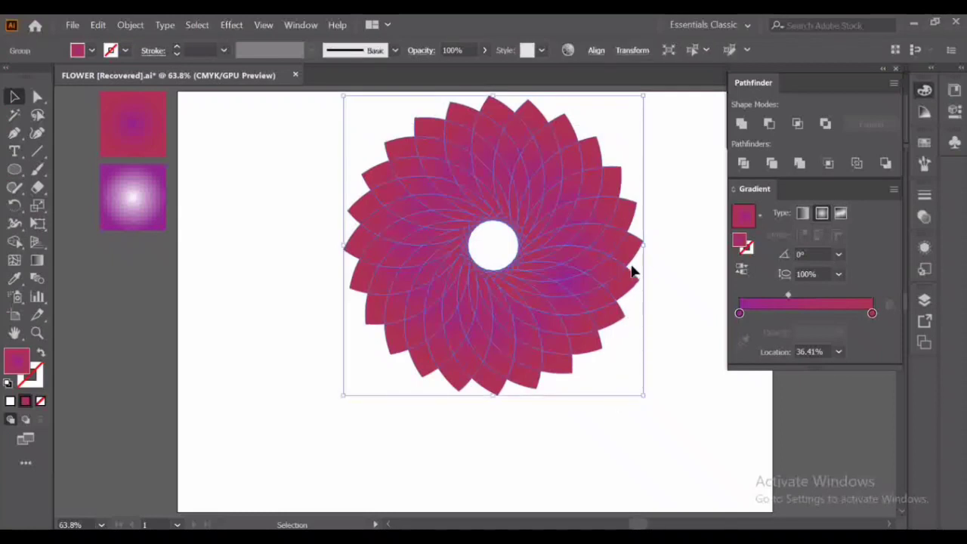
key("ctrl+g")
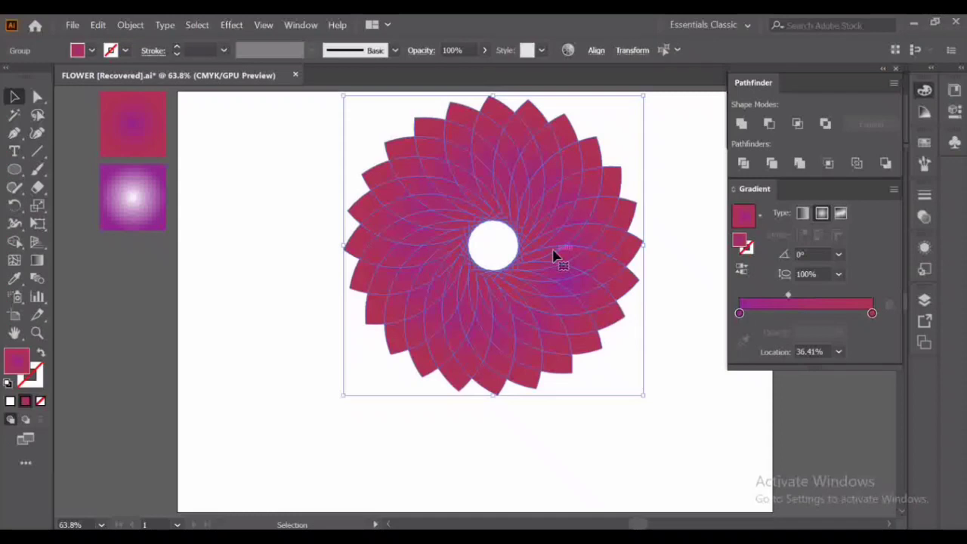
Set the flower group's blending mode to Screen in the Opacity panel
left_click(418, 51)
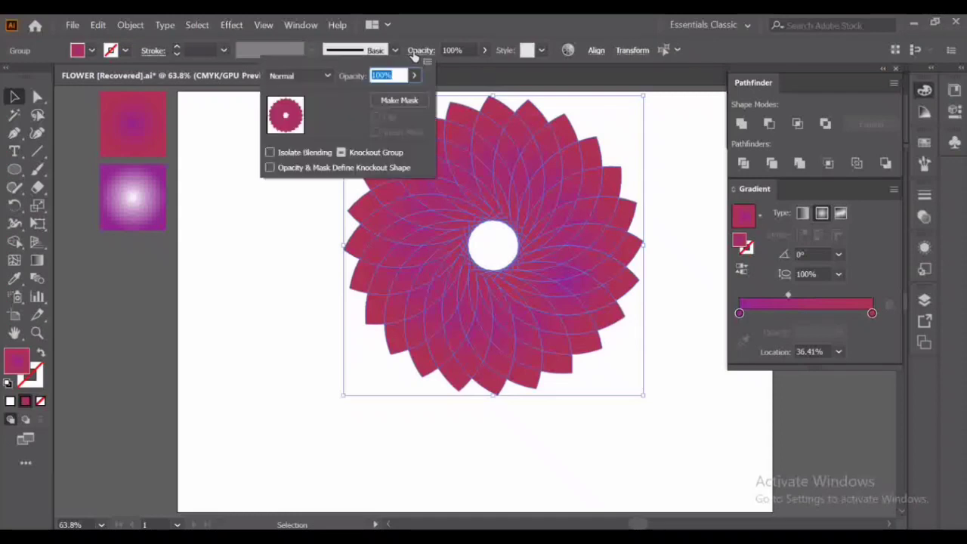
left_click(330, 77)
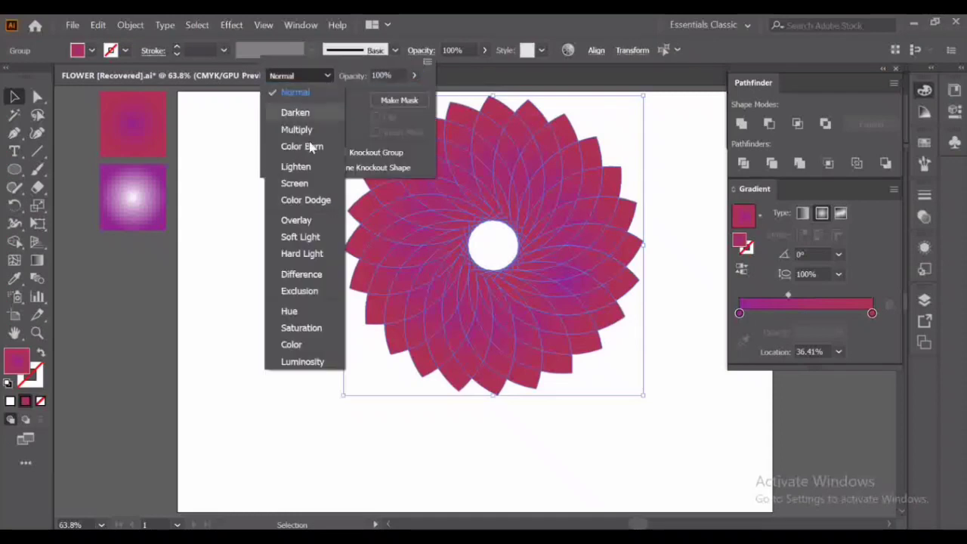
left_click(294, 184)
left_click(268, 233)
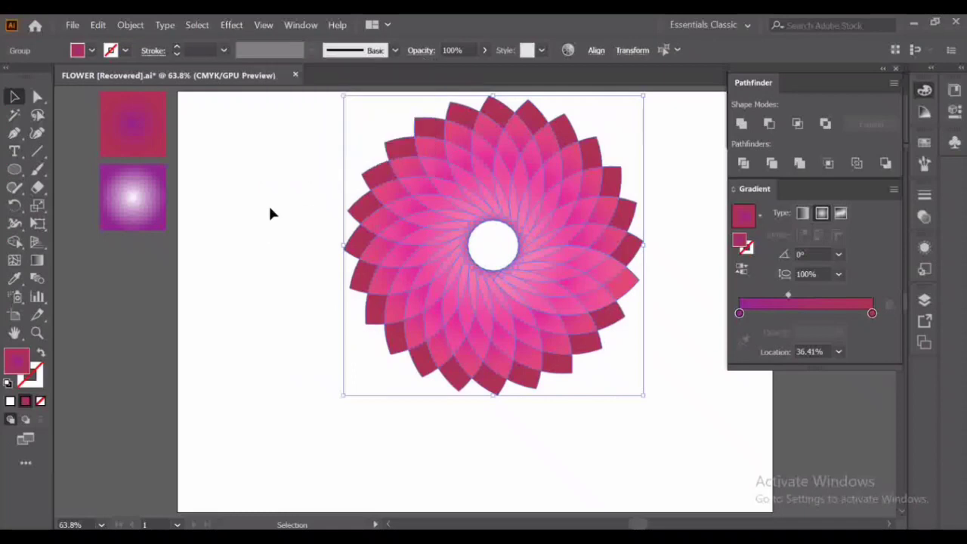
left_click(281, 193)
scroll(279, 194, "up", 1)
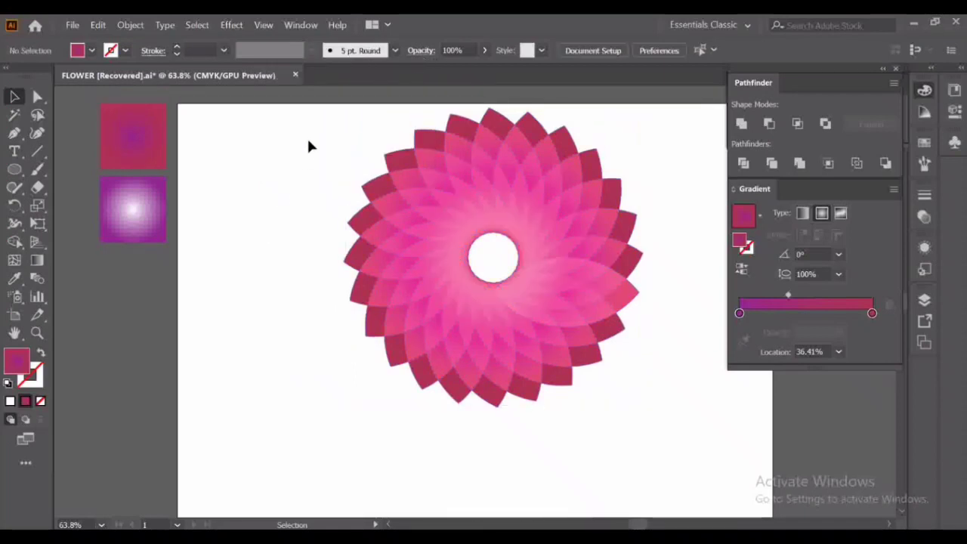
Select the flower group and scale it up around its centre
left_click_drag(308, 144, 635, 408)
left_click(256, 246)
left_click_drag(268, 138, 617, 428)
scroll(640, 309, "up", 1)
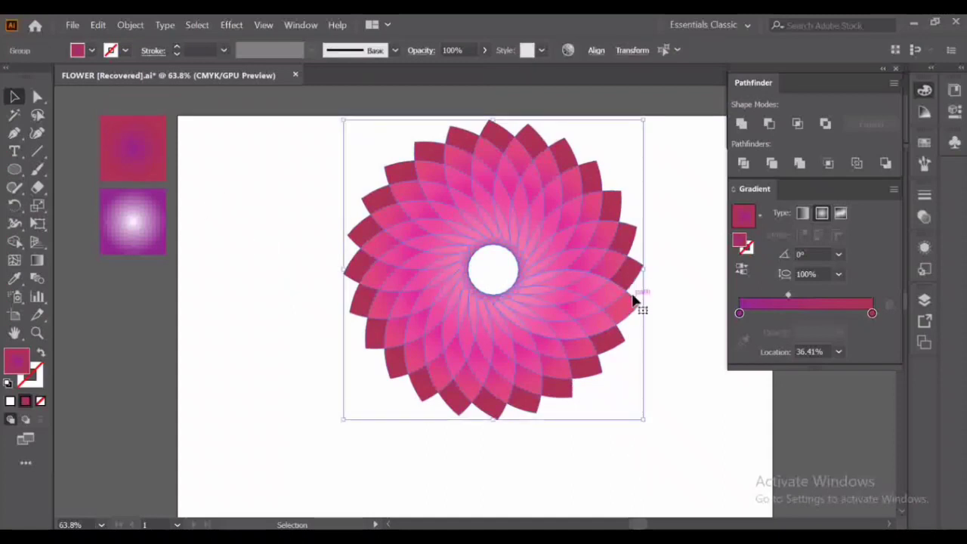
left_click_drag(642, 121, 669, 94)
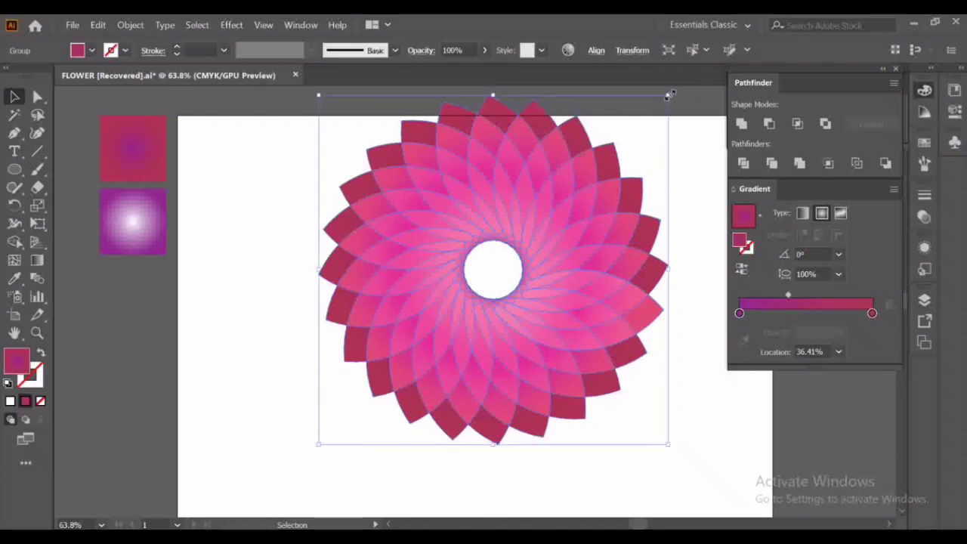
Align the flower horizontally and vertically centred on the artboard and close the Pathfinder/Gradient panels
left_click(597, 50)
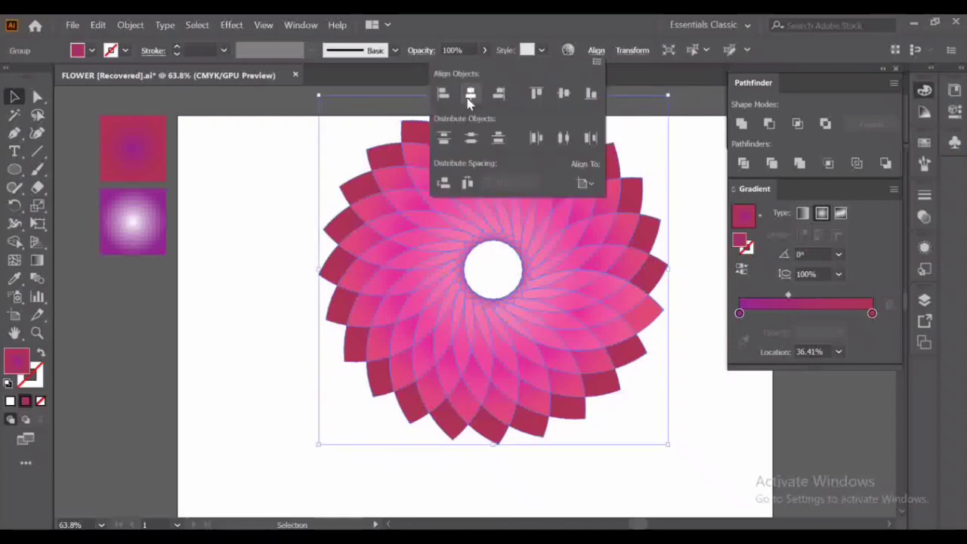
left_click(471, 92)
left_click(563, 93)
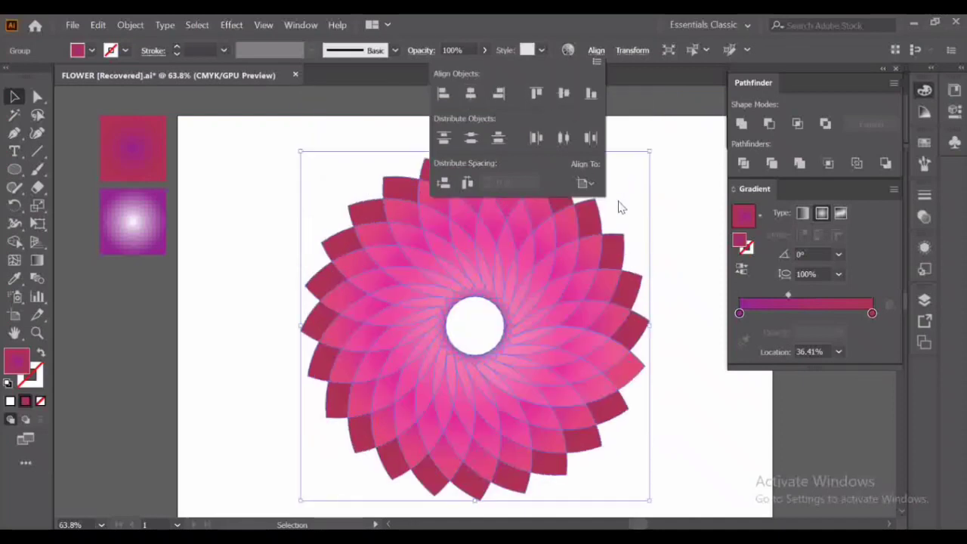
left_click(895, 67)
scroll(763, 246, "down", 1)
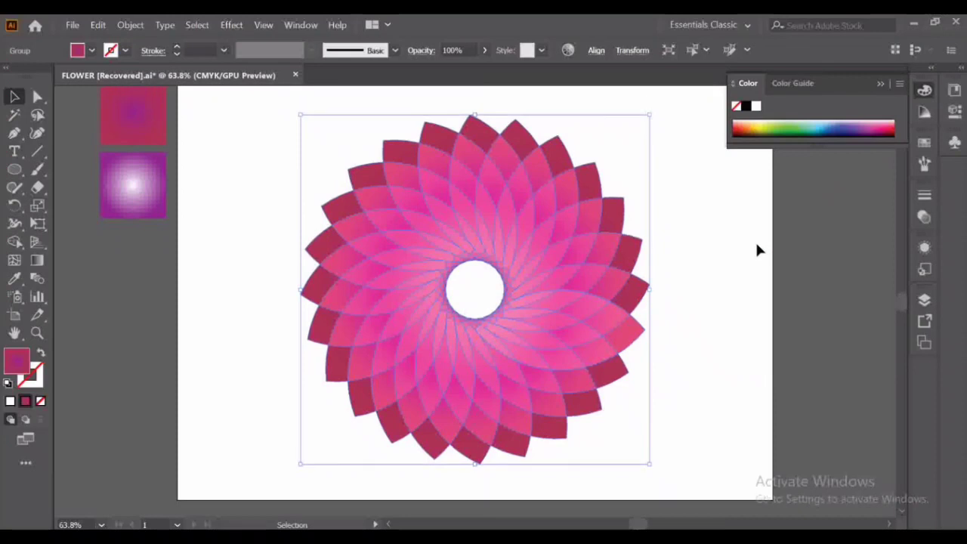
left_click(752, 251)
scroll(752, 250, "up", 1)
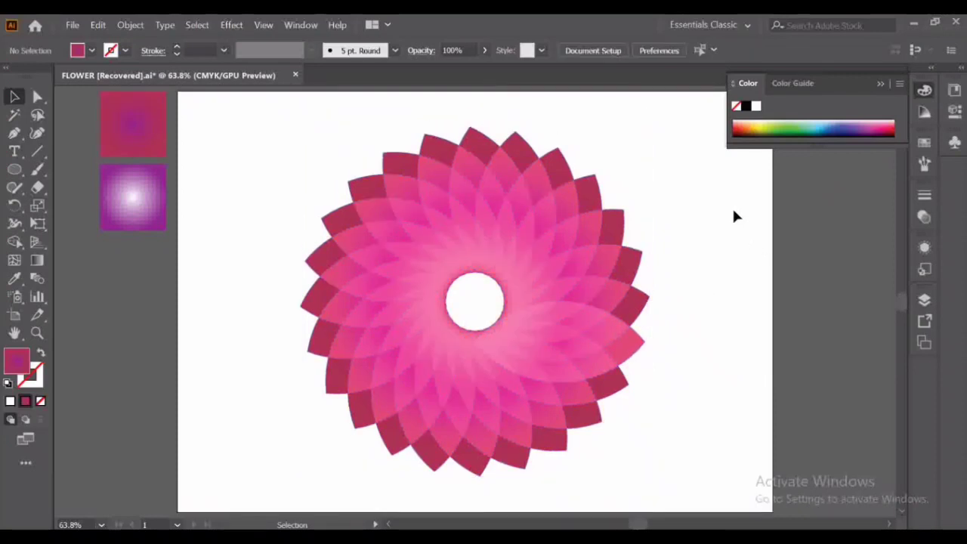